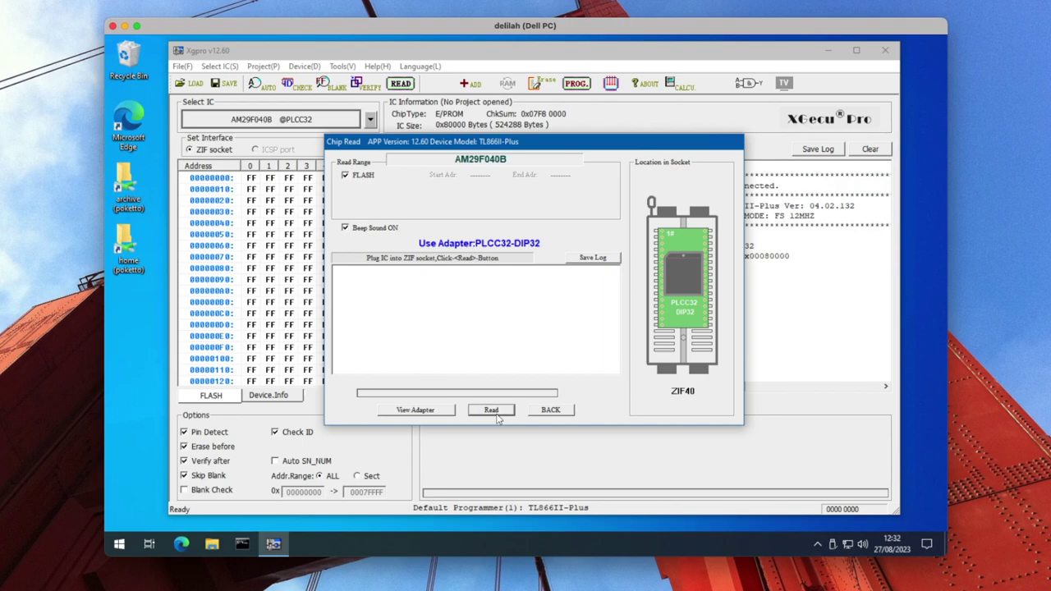
Step: Read the AM29F040B chip's flash contents into the buffer
{"action": "left_click", "coordinate": [495, 415]}
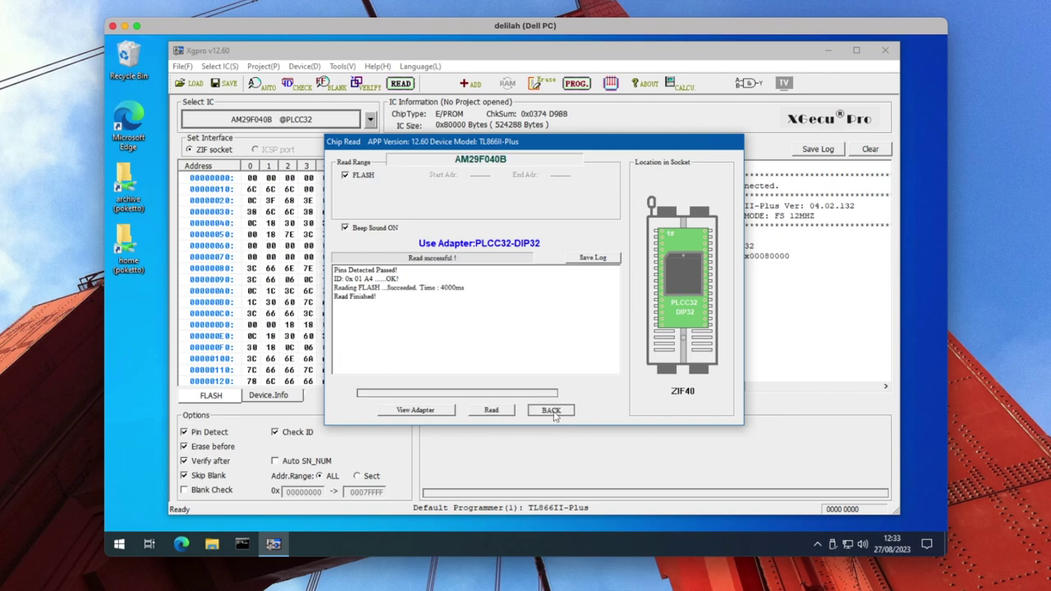
{"action": "left_click", "coordinate": [552, 410]}
{"action": "left_click_drag", "start_coordinate": [647, 171], "coordinate": [650, 242]}
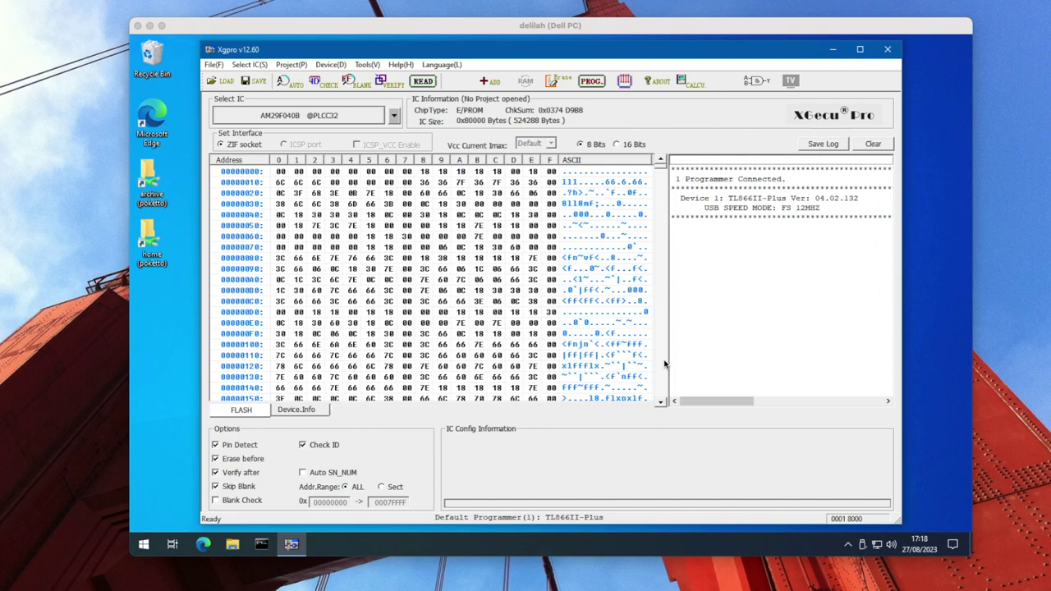
Step: Examine the ROM contents near the start of the buffer and at addresses 4000 and 8000
{"action": "scroll", "coordinate": [665, 363], "scroll_direction": "down", "scroll_amount": 10}
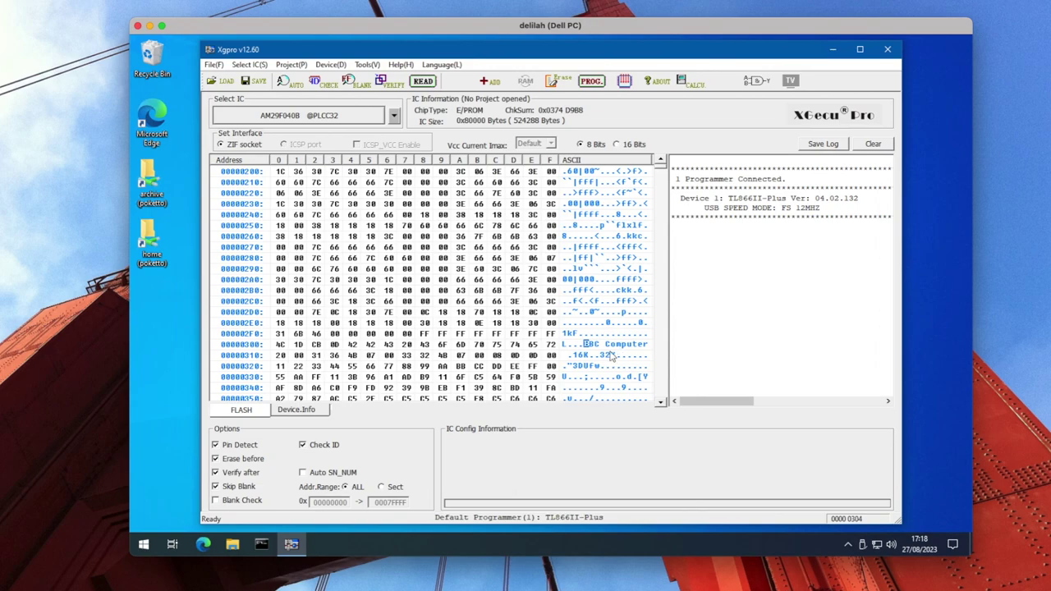
{"action": "key", "text": "ctrl+g"}
{"action": "type", "text": "4000"}
{"action": "key", "text": "Return"}
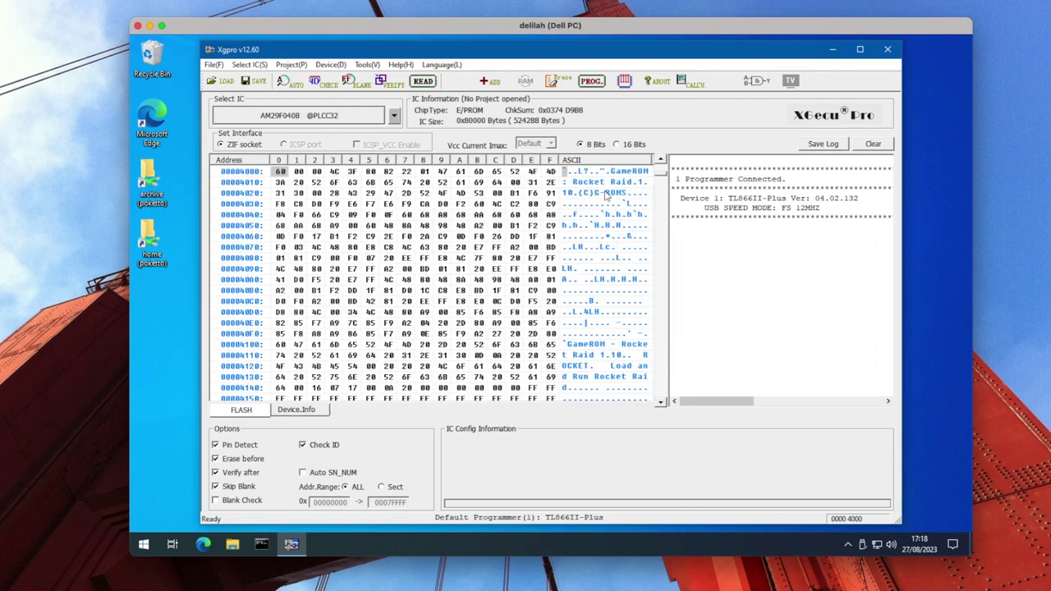
{"action": "key", "text": "ctrl+g"}
{"action": "type", "text": "800"}
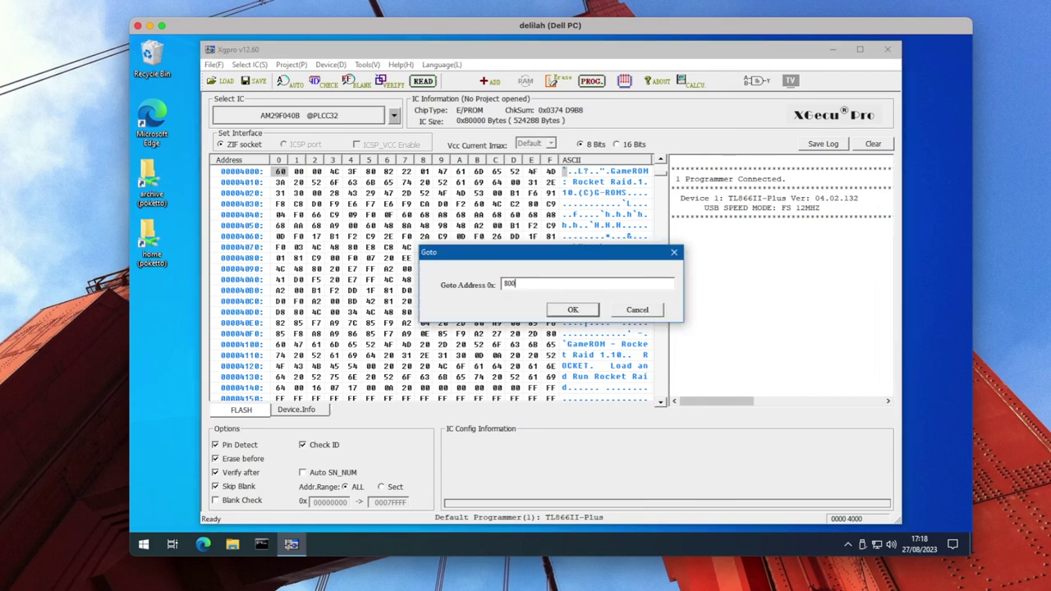
{"action": "type", "text": "0"}
{"action": "key", "text": "Return"}
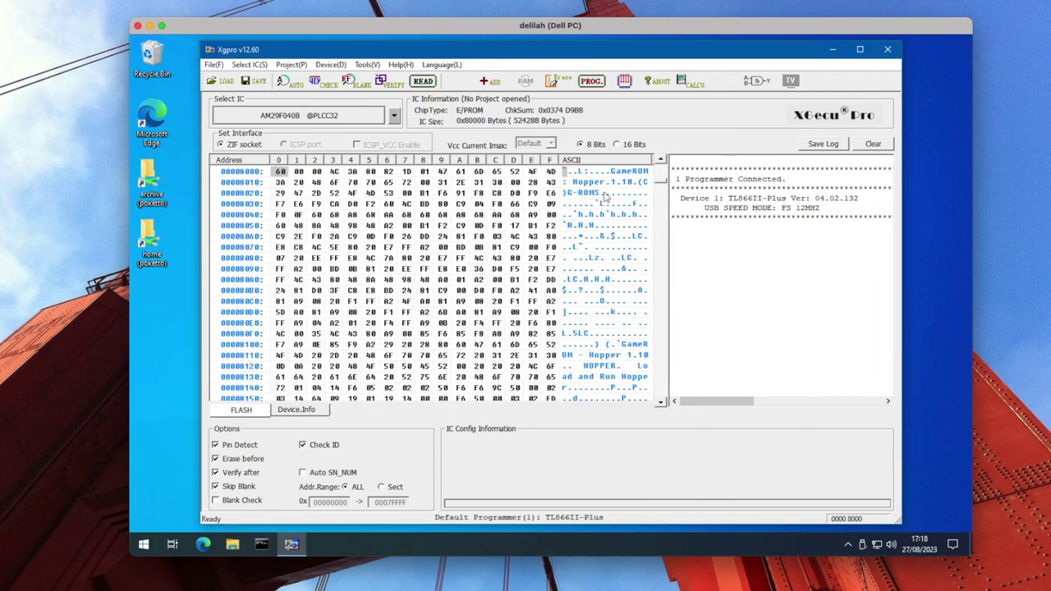
Step: Examine the ROM contents at buffer addresses 18000 and 1C000
{"action": "key", "text": "ctrl+g"}
{"action": "type", "text": "18000"}
{"action": "key", "text": "Return"}
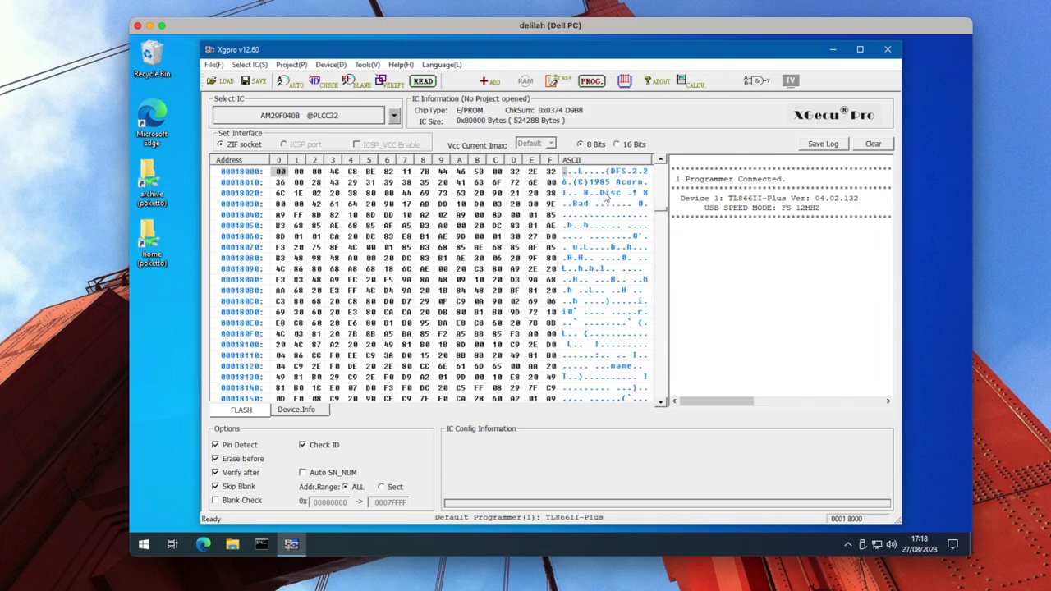
{"action": "key", "text": "ctrl+g"}
{"action": "type", "text": "1c000"}
{"action": "key", "text": "Return"}
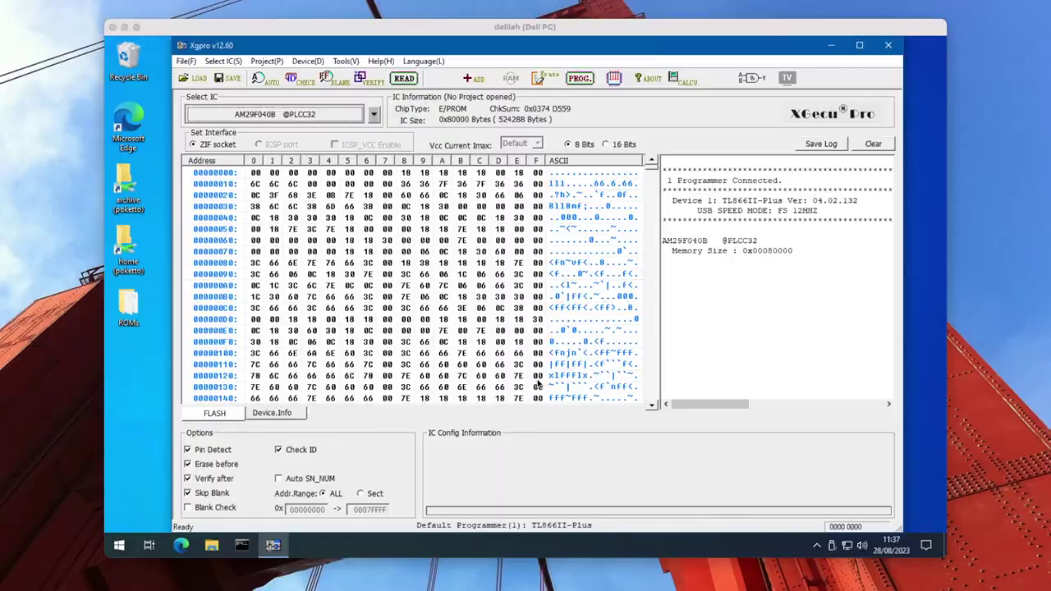
Step: Save the buffer as a binary file named RetroClinic MultiOS IDE on the Desktop
{"action": "left_click", "coordinate": [230, 79]}
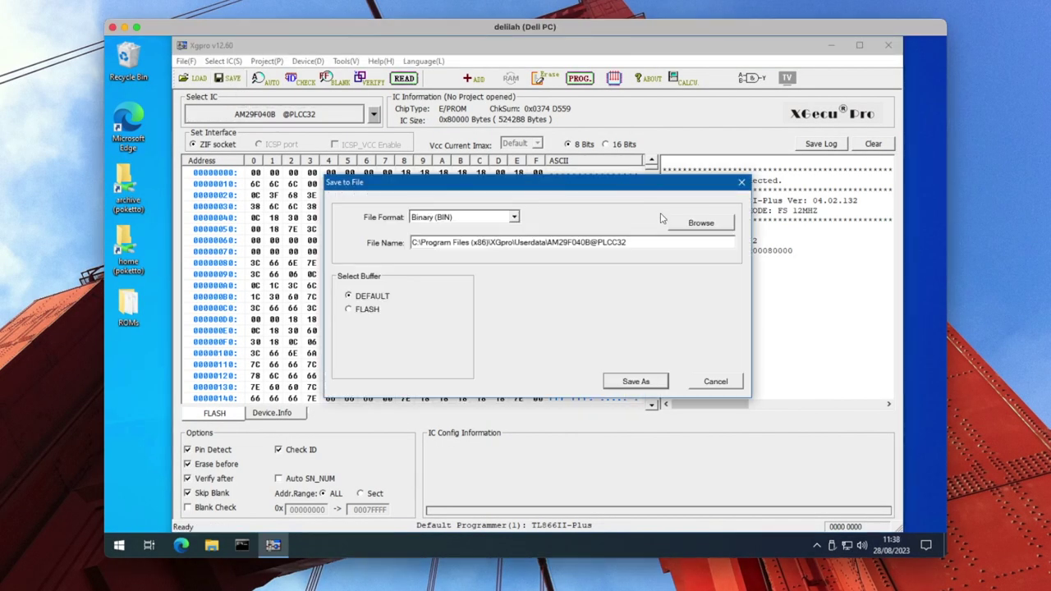
{"action": "left_click", "coordinate": [694, 221]}
{"action": "left_click", "coordinate": [302, 126]}
{"action": "double_click", "coordinate": [521, 202]}
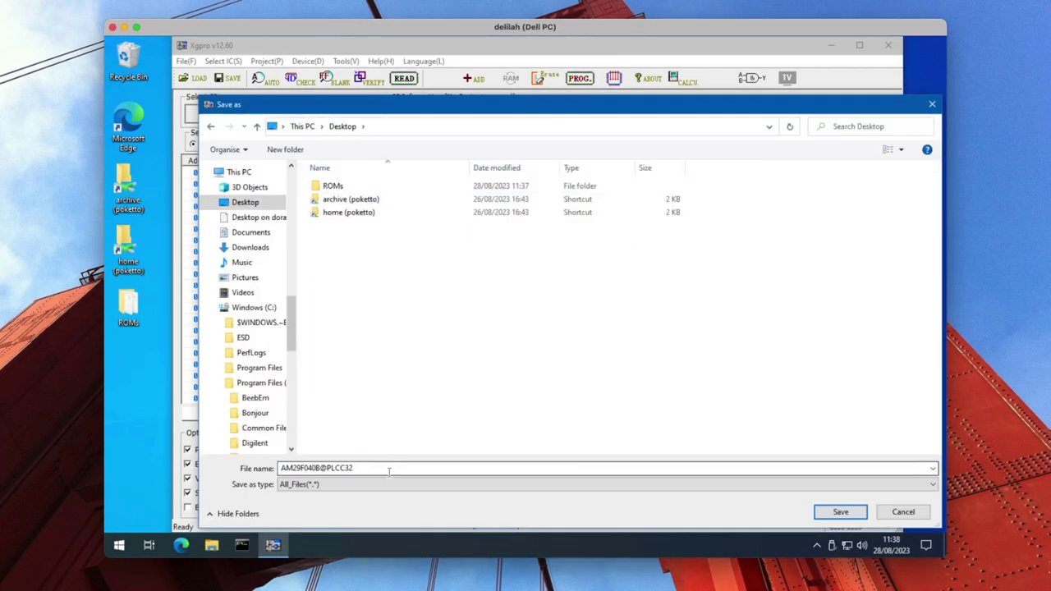
{"action": "left_click", "coordinate": [390, 466]}
{"action": "type", "text": "RetroClinic Mul"}
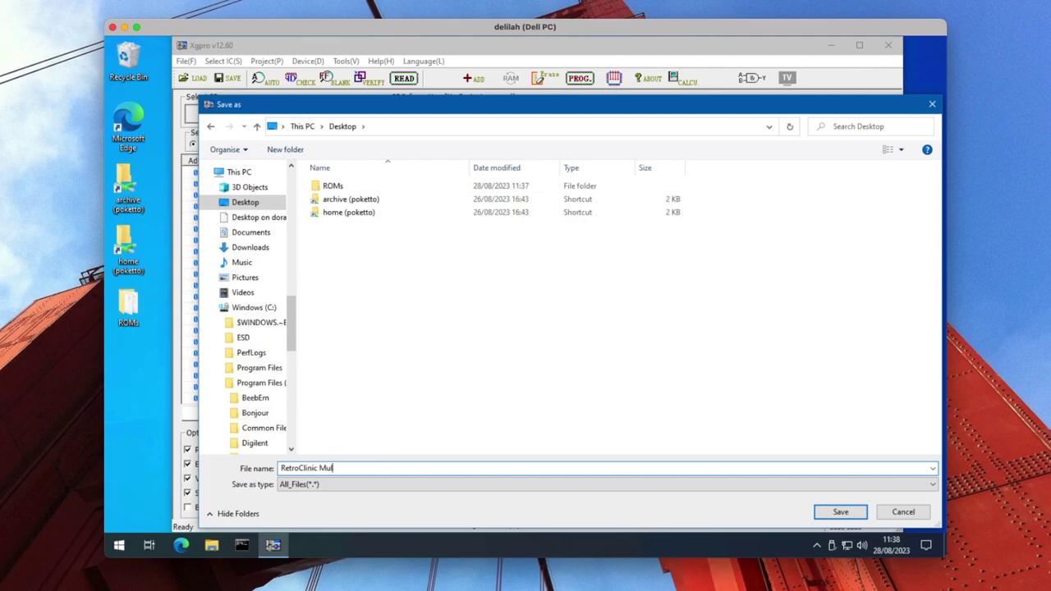
{"action": "type", "text": "tiOS IDE"}
{"action": "key", "text": "Return"}
{"action": "left_click", "coordinate": [629, 380]}
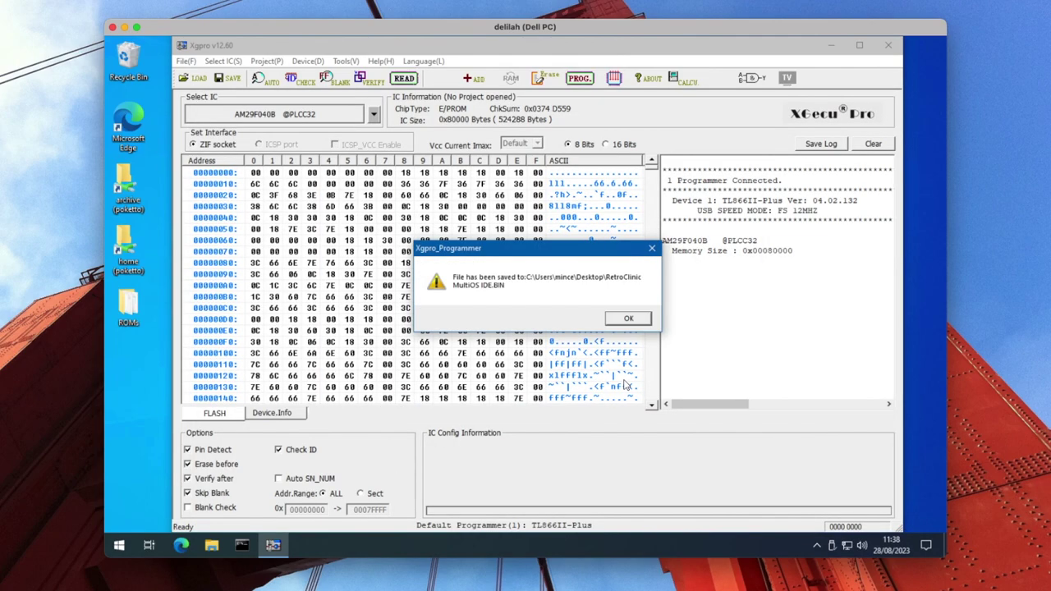
{"action": "left_click", "coordinate": [628, 320]}
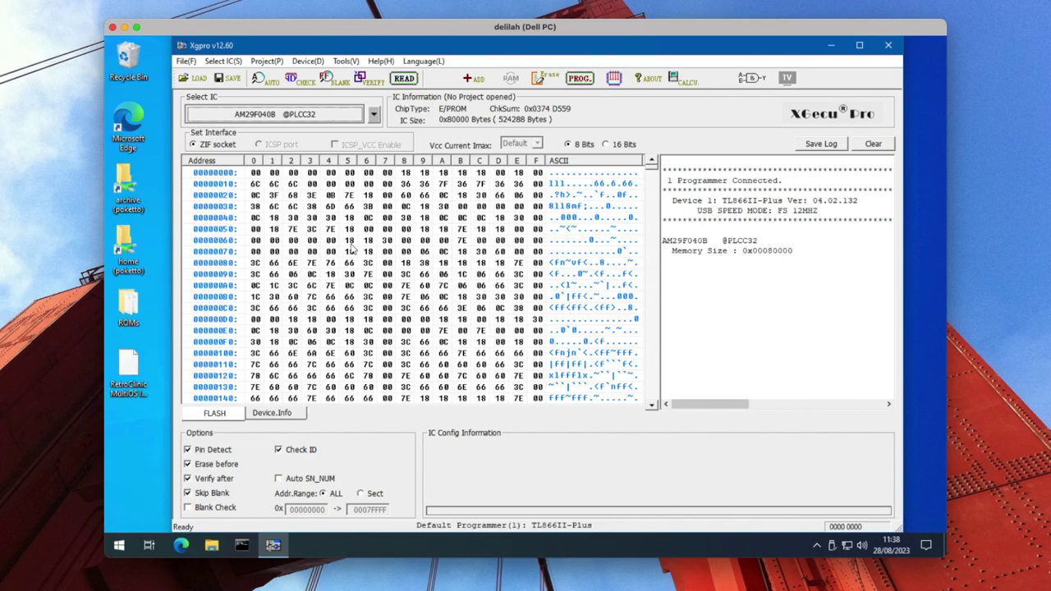
Step: Define a block covering the DFS ROM from address 18000 to 1BFFF
{"action": "right_click", "coordinate": [352, 248]}
{"action": "left_click", "coordinate": [384, 292]}
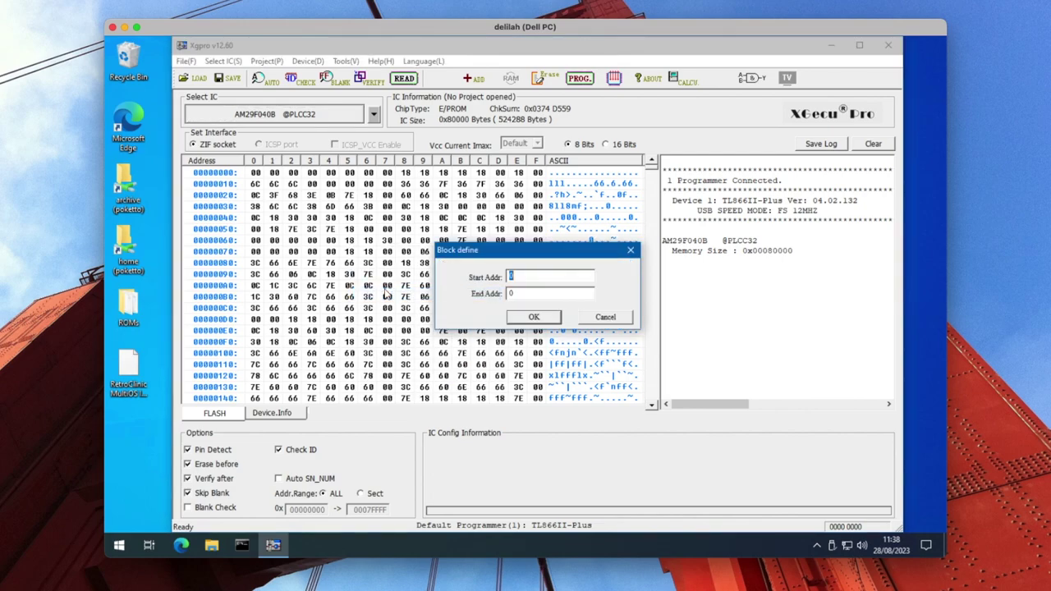
{"action": "type", "text": "18000"}
{"action": "key", "text": "Tab"}
{"action": "key", "text": "Tab"}
{"action": "type", "text": "1BFFF"}
{"action": "key", "text": "Return"}
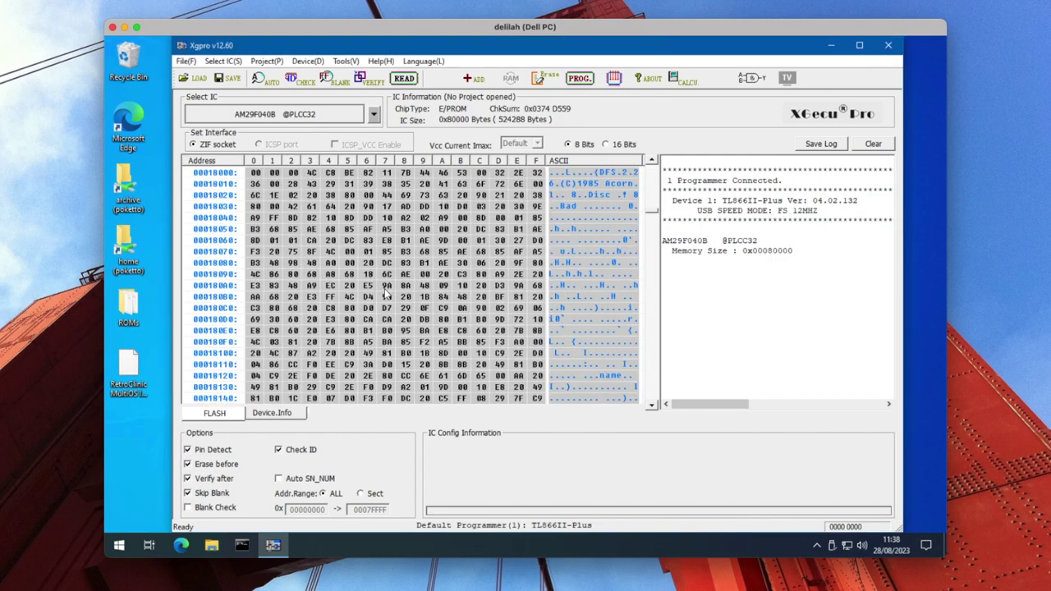
{"action": "right_click", "coordinate": [284, 208]}
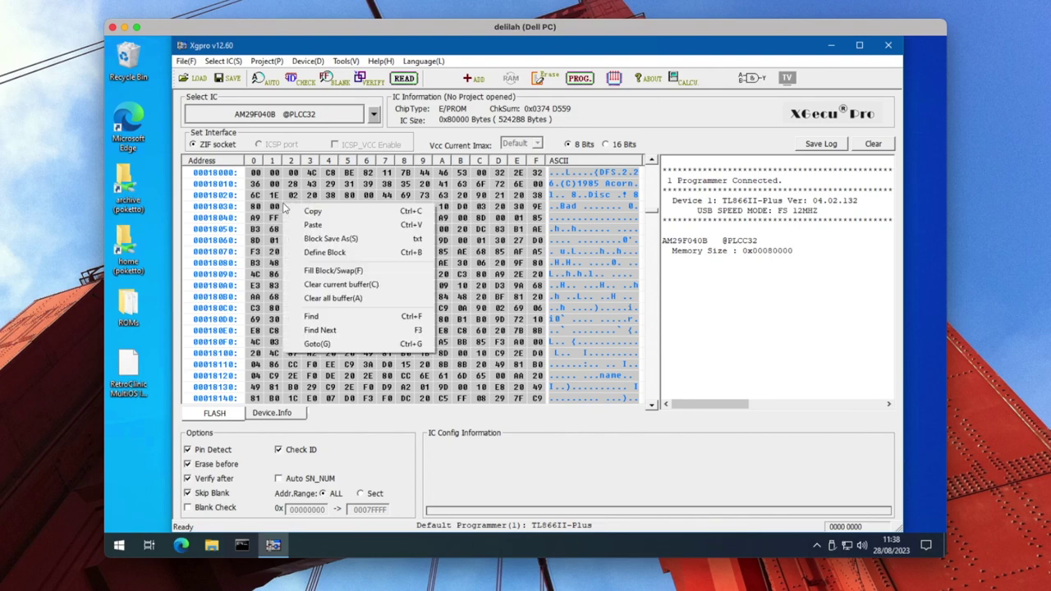
{"action": "left_click", "coordinate": [316, 239]}
{"action": "left_click", "coordinate": [325, 486]}
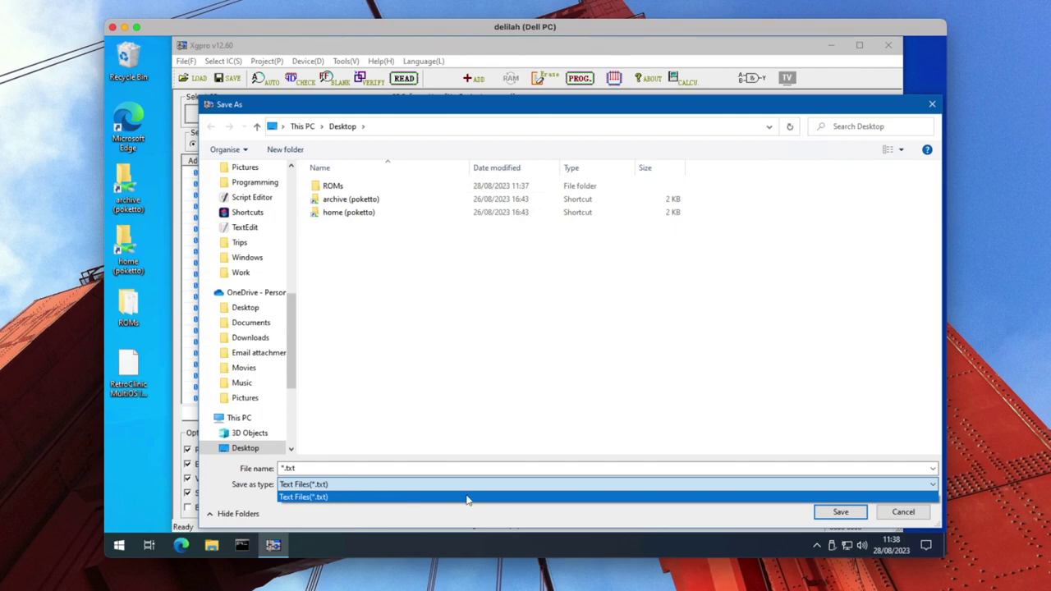
{"action": "left_click", "coordinate": [917, 514]}
{"action": "left_click", "coordinate": [918, 513]}
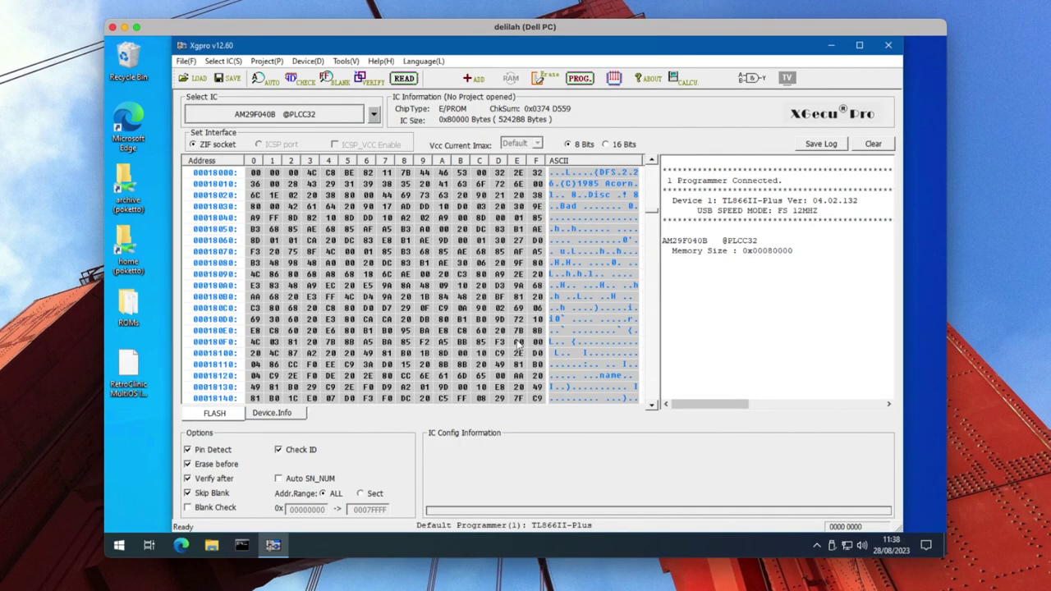
{"action": "right_click", "coordinate": [322, 230]}
{"action": "left_click", "coordinate": [332, 237]}
{"action": "left_click", "coordinate": [327, 120]}
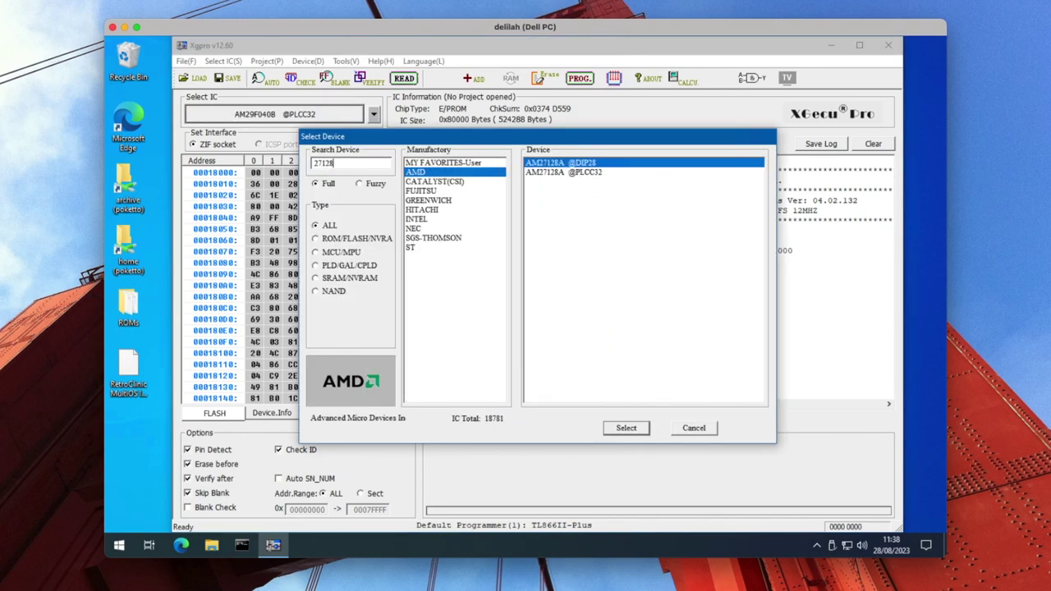
{"action": "key", "text": "Escape"}
{"action": "right_click", "coordinate": [260, 171]}
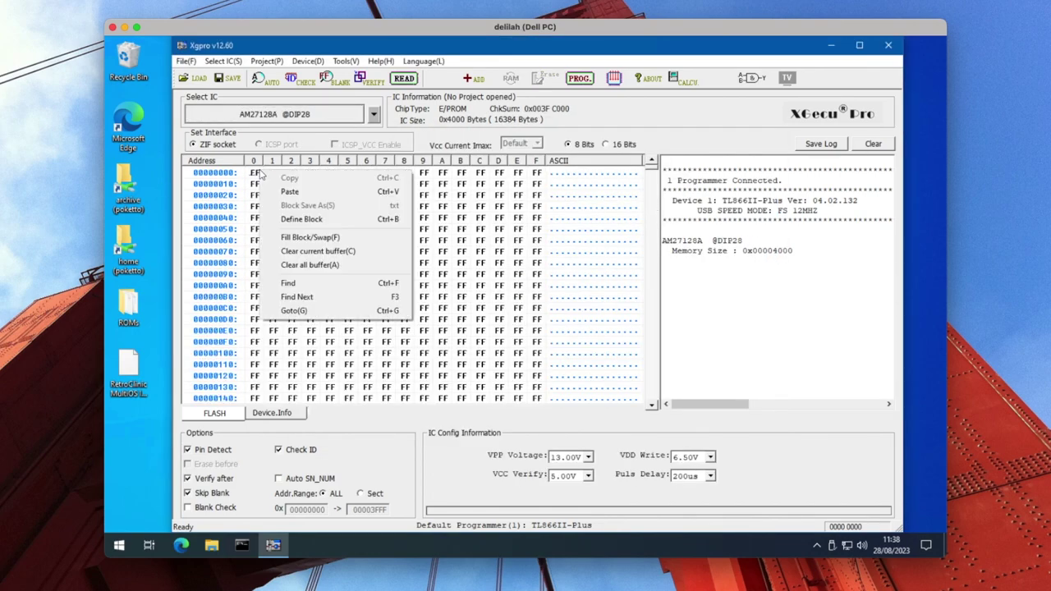
{"action": "left_click", "coordinate": [279, 190]}
Step: Save the buffer as a binary file named DFS226 in the ROMs folder on the Desktop
{"action": "left_click", "coordinate": [227, 79]}
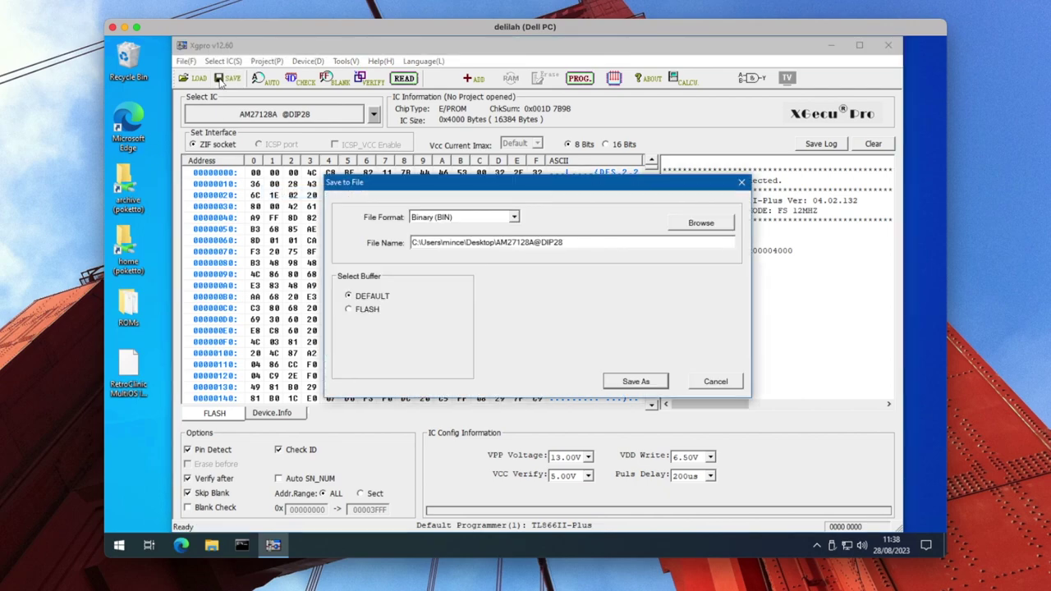
{"action": "left_click", "coordinate": [696, 225]}
{"action": "double_click", "coordinate": [344, 186]}
{"action": "double_click", "coordinate": [346, 470]}
{"action": "type", "text": "DFS226"}
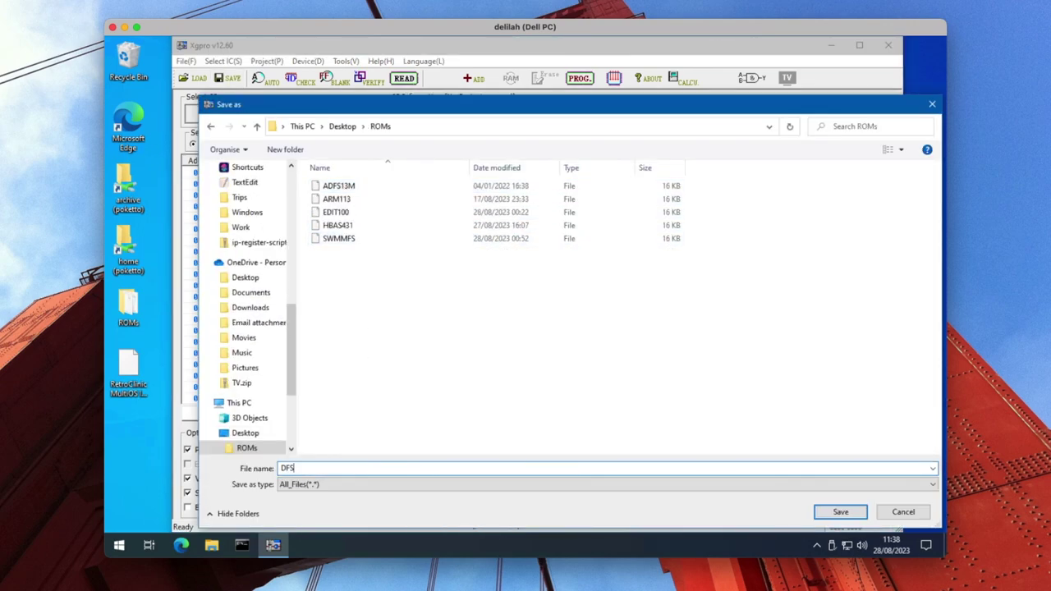
{"action": "key", "text": "Return"}
{"action": "left_click", "coordinate": [635, 381]}
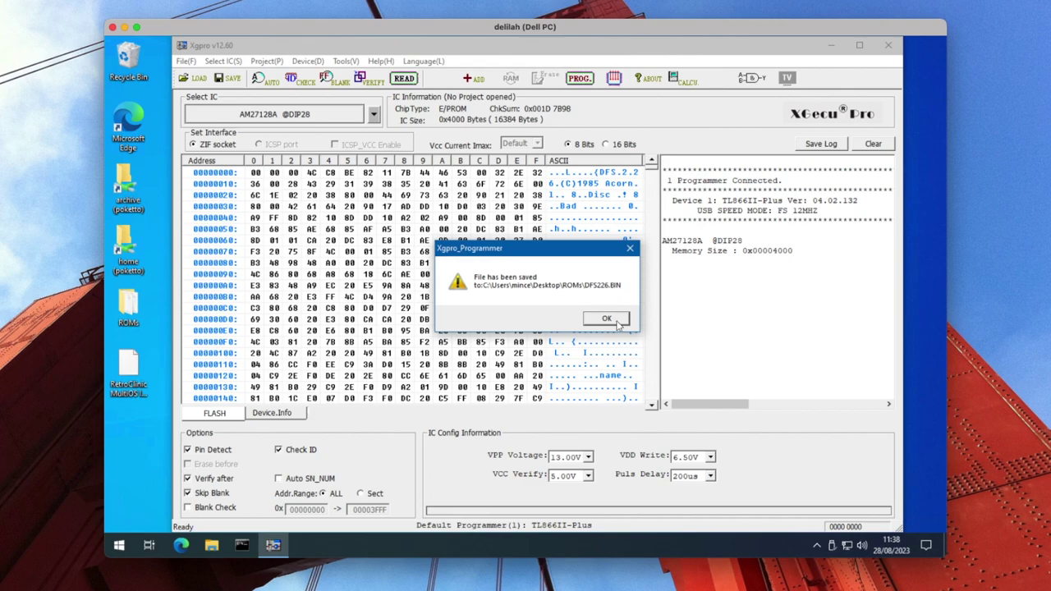
{"action": "left_click", "coordinate": [671, 317]}
{"action": "left_click", "coordinate": [353, 114]}
{"action": "left_click", "coordinate": [340, 145]}
{"action": "left_click", "coordinate": [198, 78]}
{"action": "left_click", "coordinate": [661, 145]}
{"action": "double_click", "coordinate": [410, 169]}
{"action": "left_click", "coordinate": [522, 375]}
Step: Define a block covering the BASIC ROM from address 1C000 to 1FFFF
{"action": "right_click", "coordinate": [487, 347]}
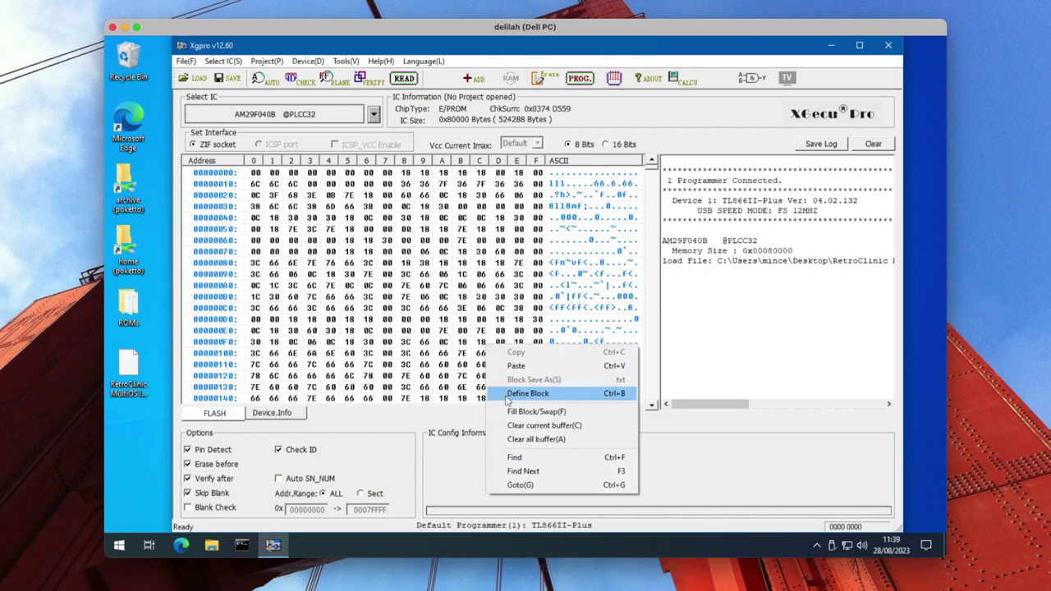
{"action": "left_click", "coordinate": [528, 394]}
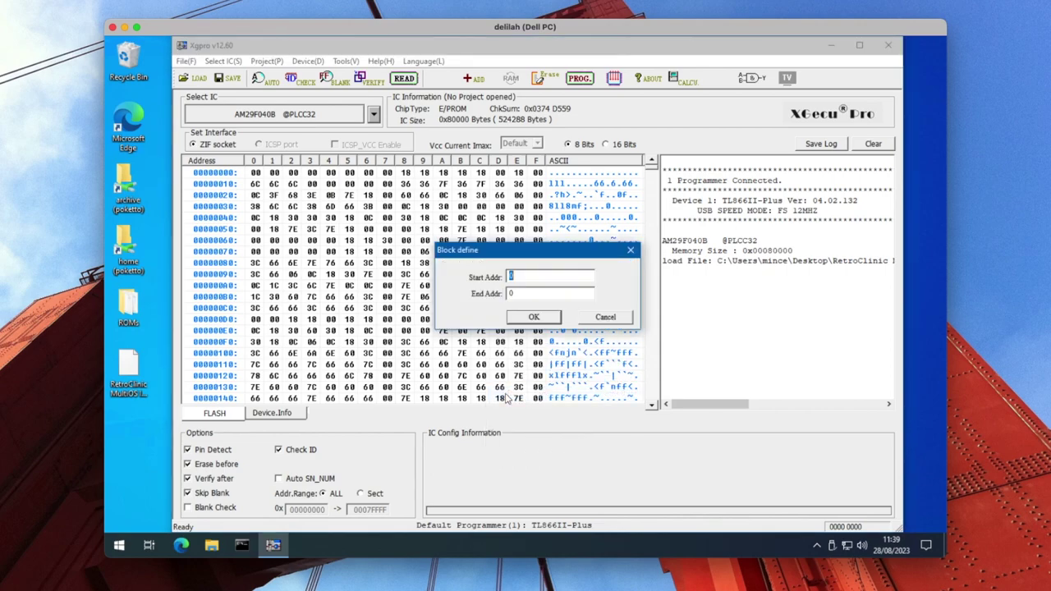
{"action": "type", "text": "1C"}
{"action": "key", "text": "Tab"}
{"action": "type", "text": "1FFF"}
{"action": "key", "text": "Return"}
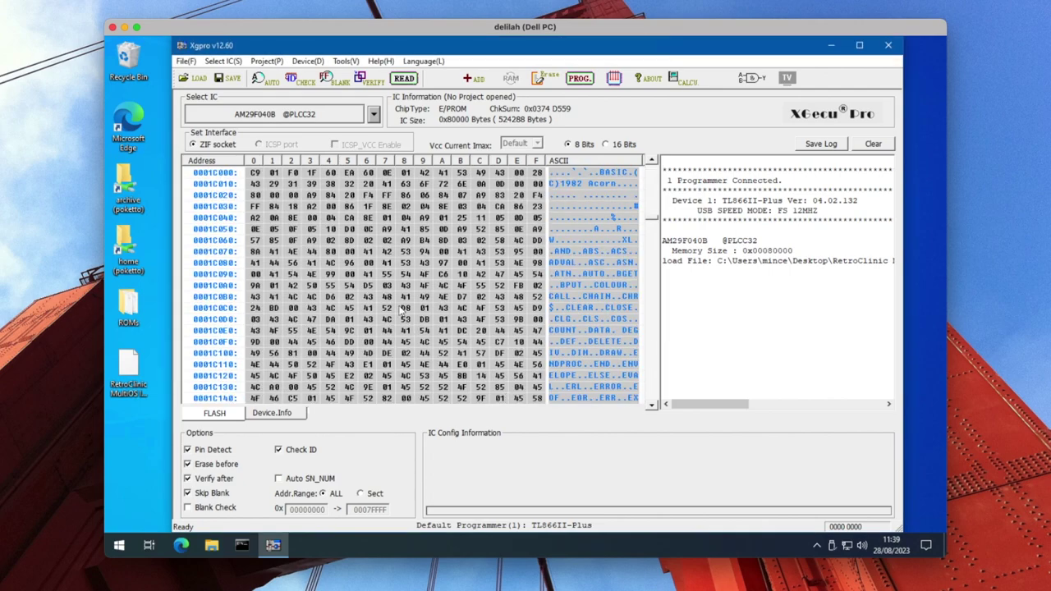
Step: Copy the defined BASIC block over the DFS ROM at address 18000
{"action": "right_click", "coordinate": [381, 278]}
{"action": "left_click", "coordinate": [392, 284]}
{"action": "right_click", "coordinate": [393, 282]}
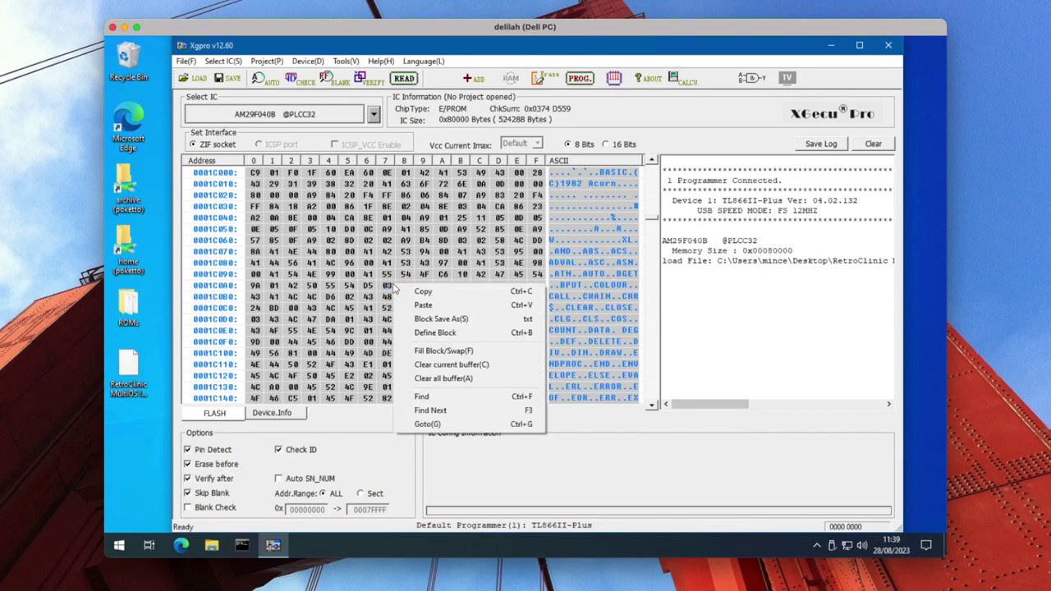
{"action": "left_click", "coordinate": [465, 424]}
{"action": "type", "text": "18"}
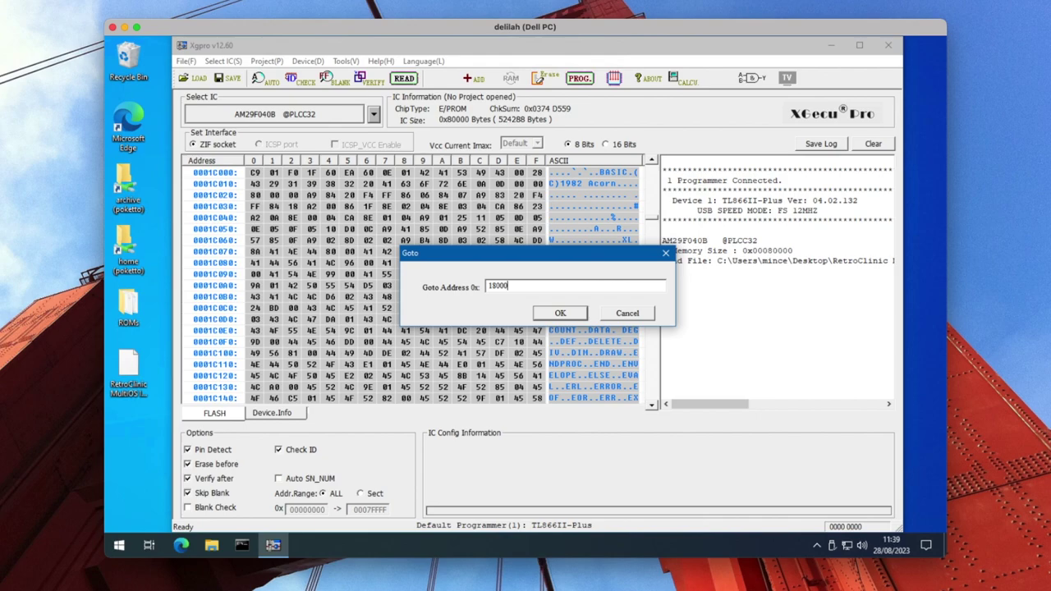
{"action": "type", "text": "000"}
{"action": "key", "text": "Return"}
{"action": "right_click", "coordinate": [256, 174]}
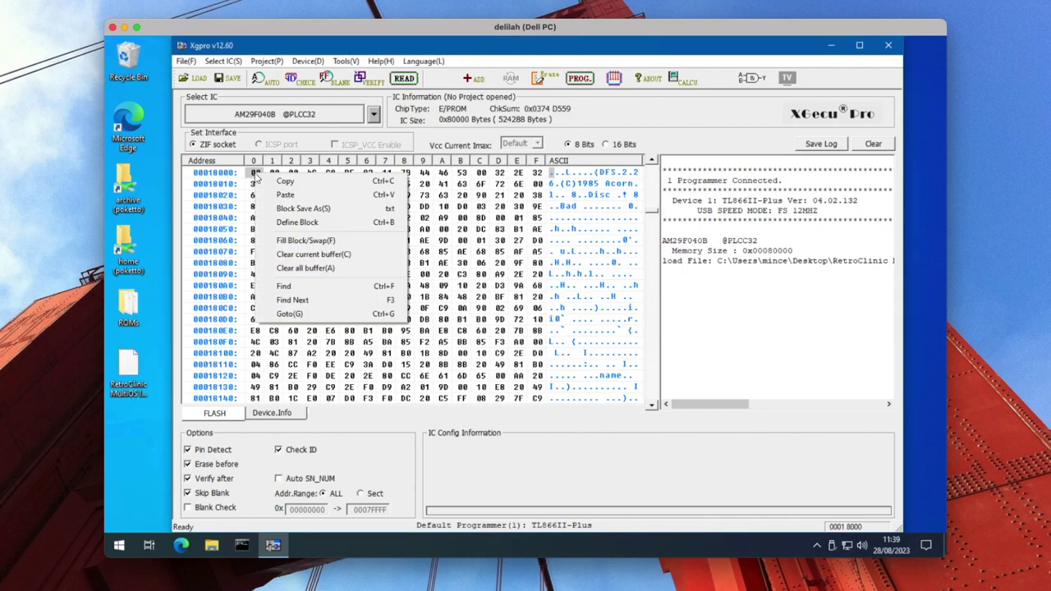
{"action": "left_click", "coordinate": [283, 195]}
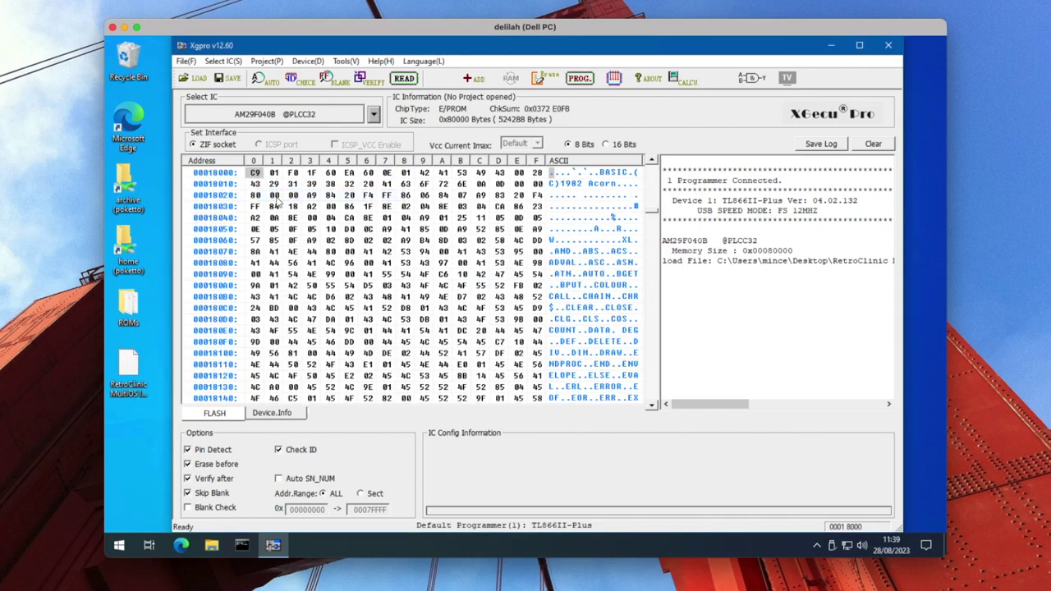
Step: Load DFS226.BIN from the ROMs folder over the Rocket Raid ROM at buffer address 4000, keeping the rest of the buffer
{"action": "key", "text": "ctrl+g"}
{"action": "type", "text": "4000"}
{"action": "key", "text": "Return"}
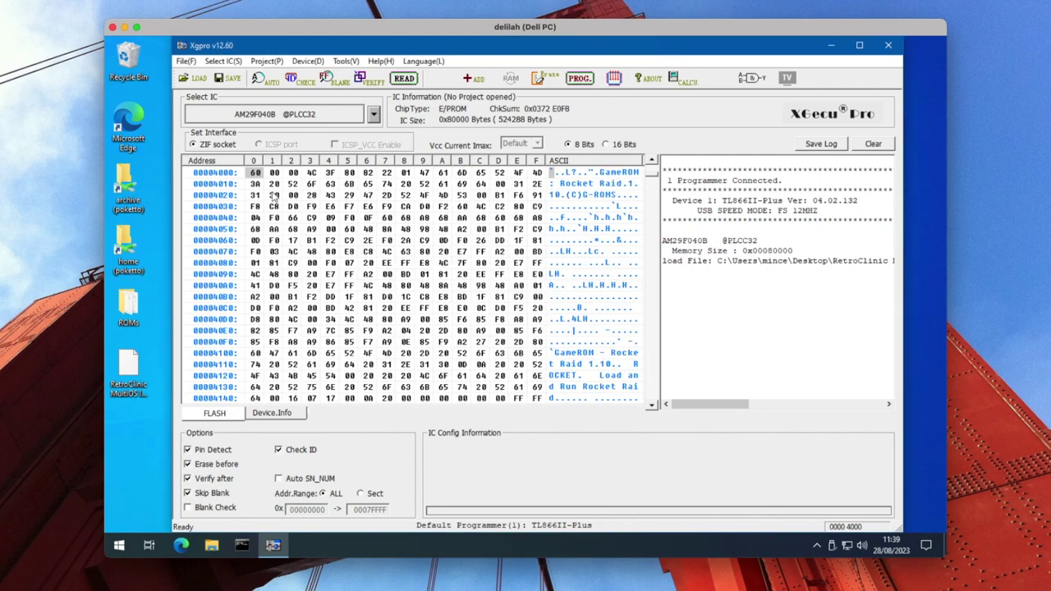
{"action": "left_click", "coordinate": [194, 78]}
{"action": "left_click", "coordinate": [661, 212]}
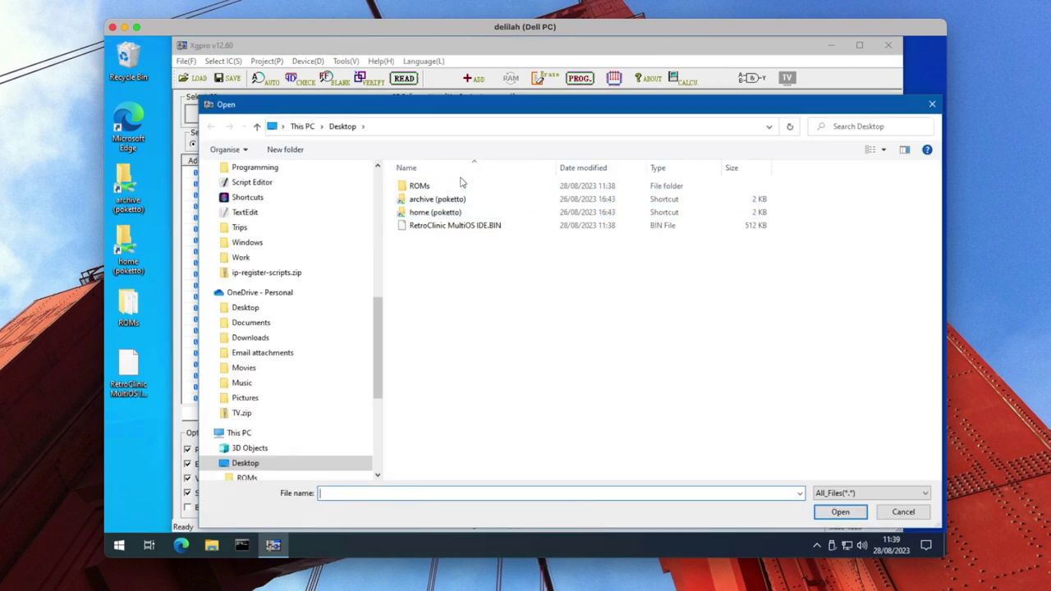
{"action": "double_click", "coordinate": [460, 184]}
{"action": "double_click", "coordinate": [462, 211]}
{"action": "double_click", "coordinate": [608, 283]}
{"action": "type", "text": "4000"}
{"action": "left_click", "coordinate": [628, 338]}
{"action": "left_click", "coordinate": [542, 359]}
{"action": "left_click", "coordinate": [521, 380]}
Step: Load EDIT100 from the ROMs folder over the ROM at buffer address 8000, with buffer clearing disabled
{"action": "key", "text": "ctrl+g"}
{"action": "type", "text": "8000"}
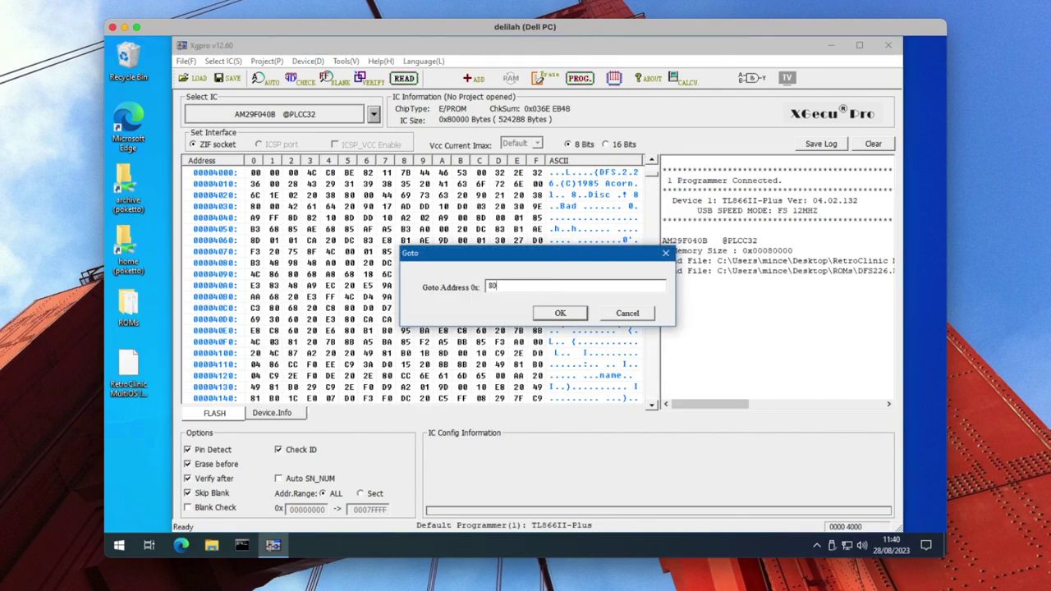
{"action": "key", "text": "Return"}
{"action": "left_click", "coordinate": [201, 80]}
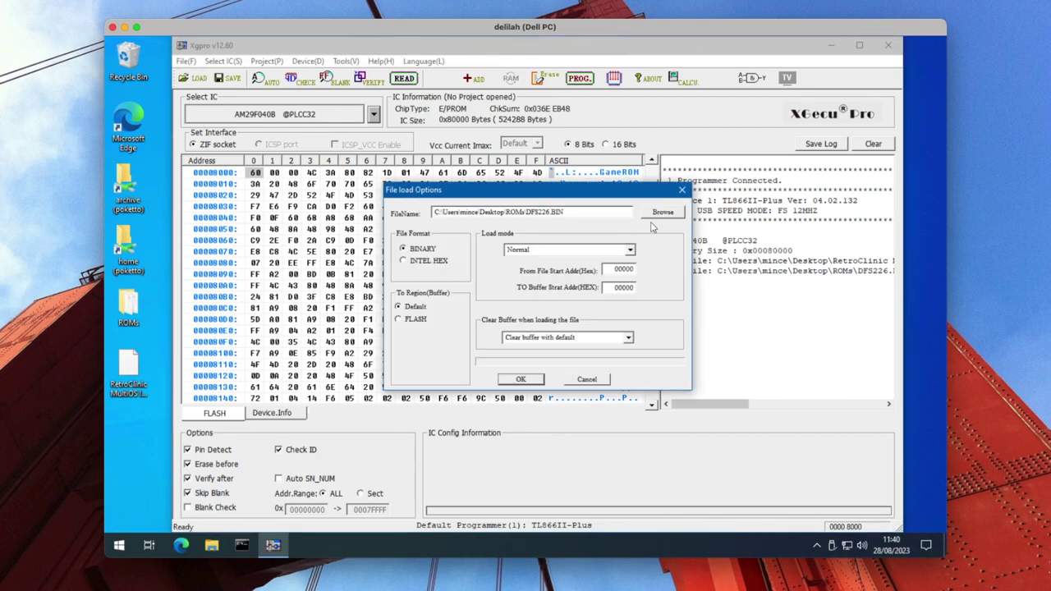
{"action": "left_click", "coordinate": [662, 212]}
{"action": "left_click", "coordinate": [460, 228]}
{"action": "double_click", "coordinate": [459, 229]}
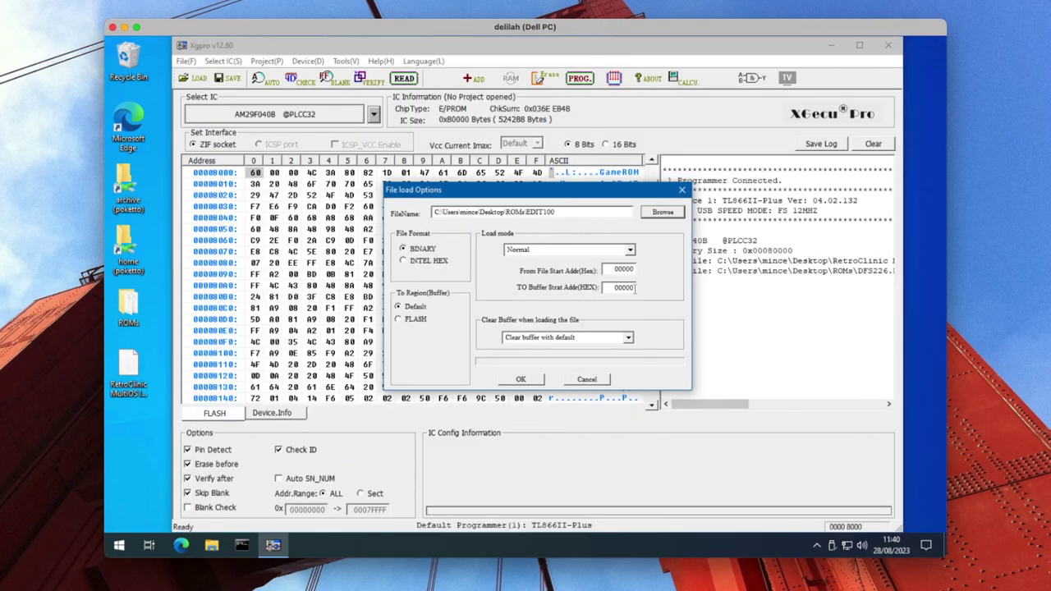
{"action": "left_click", "coordinate": [610, 338]}
{"action": "left_click", "coordinate": [537, 359]}
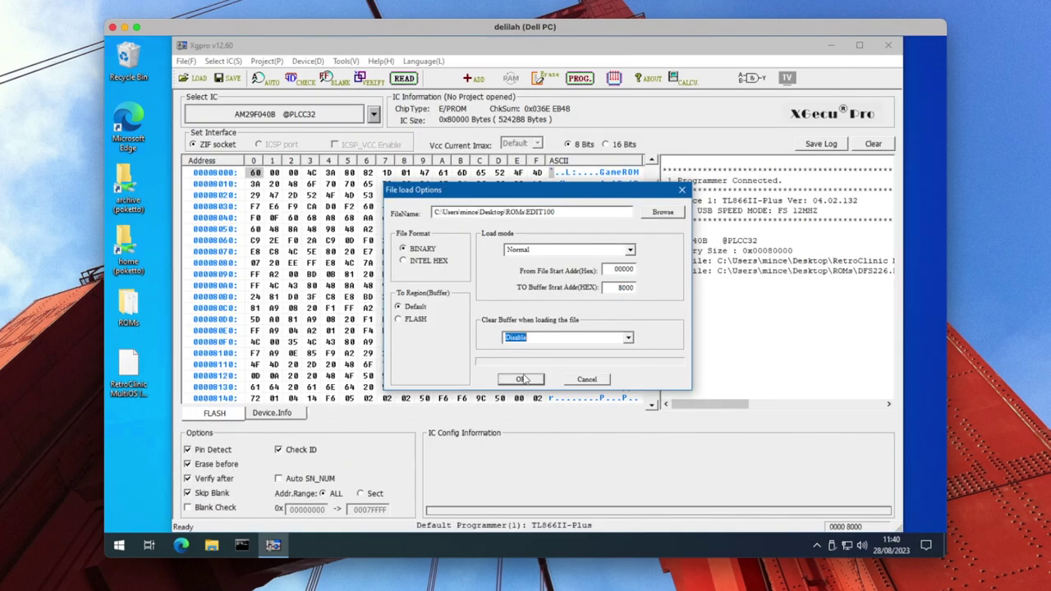
{"action": "left_click", "coordinate": [521, 378]}
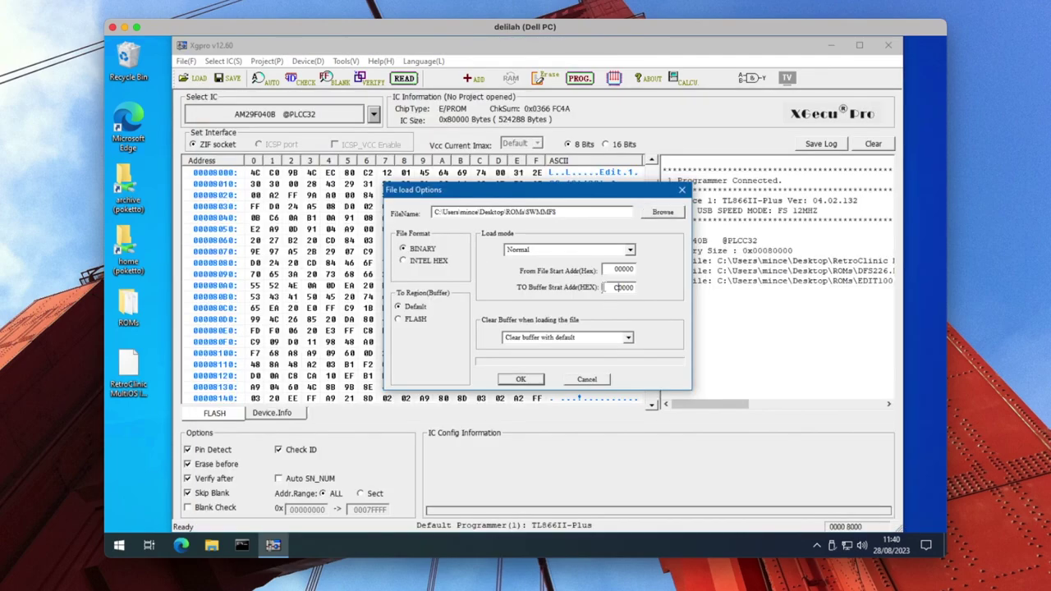
Step: Load SWMMFS at buffer address C000, plus HBAS431 into its own slot, keeping the rest of the buffer
{"action": "left_click", "coordinate": [521, 378]}
{"action": "left_click", "coordinate": [195, 78]}
{"action": "left_click", "coordinate": [663, 212]}
{"action": "double_click", "coordinate": [415, 237]}
{"action": "left_click", "coordinate": [610, 338]}
{"action": "left_click", "coordinate": [537, 359]}
{"action": "left_click", "coordinate": [521, 378]}
Step: Load ADFS13M from the ROMs folder into its slot in the buffer, keeping the other ROMs
{"action": "left_click", "coordinate": [194, 78]}
{"action": "left_click", "coordinate": [662, 212]}
{"action": "double_click", "coordinate": [410, 186]}
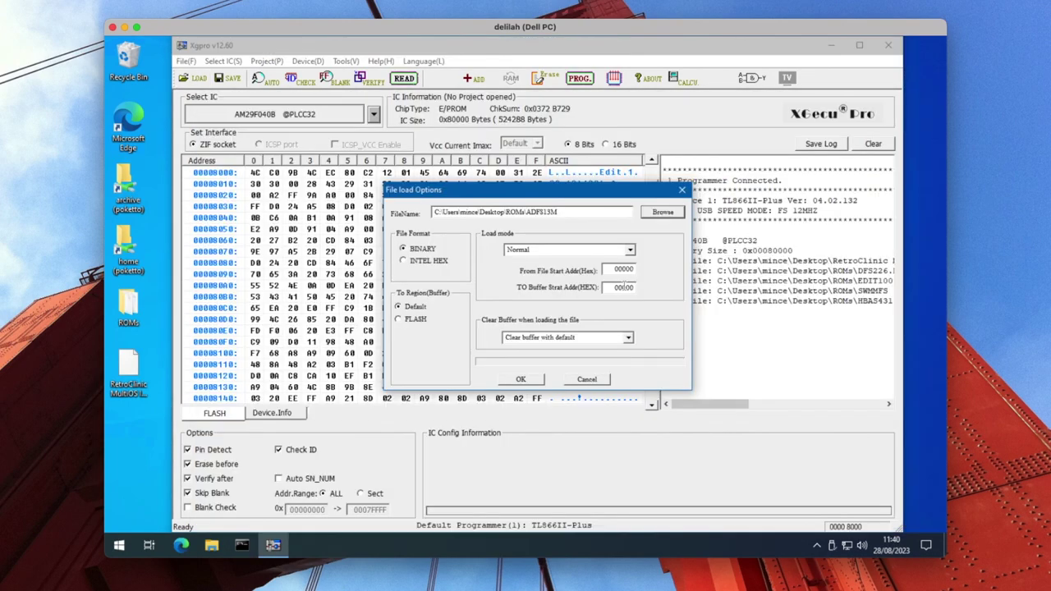
{"action": "left_click", "coordinate": [520, 379]}
Step: Load ARM113 from the ROMs folder over the original BASIC ROM at buffer address 1C000, keeping the rest of the buffer
{"action": "left_click", "coordinate": [195, 78]}
{"action": "left_click", "coordinate": [663, 211]}
{"action": "double_click", "coordinate": [410, 200]}
{"action": "left_click", "coordinate": [620, 287]}
{"action": "type", "text": "1C000"}
{"action": "left_click", "coordinate": [520, 378]}
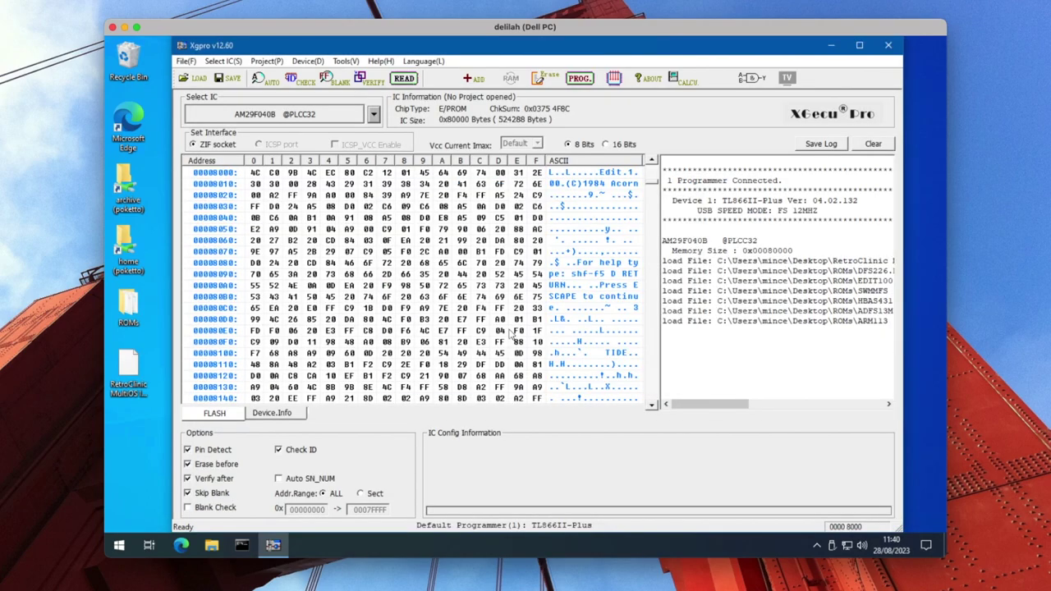
Step: Save the rebuilt buffer to the Desktop as RetroClinic Custom MultiOS.BIN
{"action": "left_click", "coordinate": [230, 78]}
{"action": "left_click", "coordinate": [694, 229]}
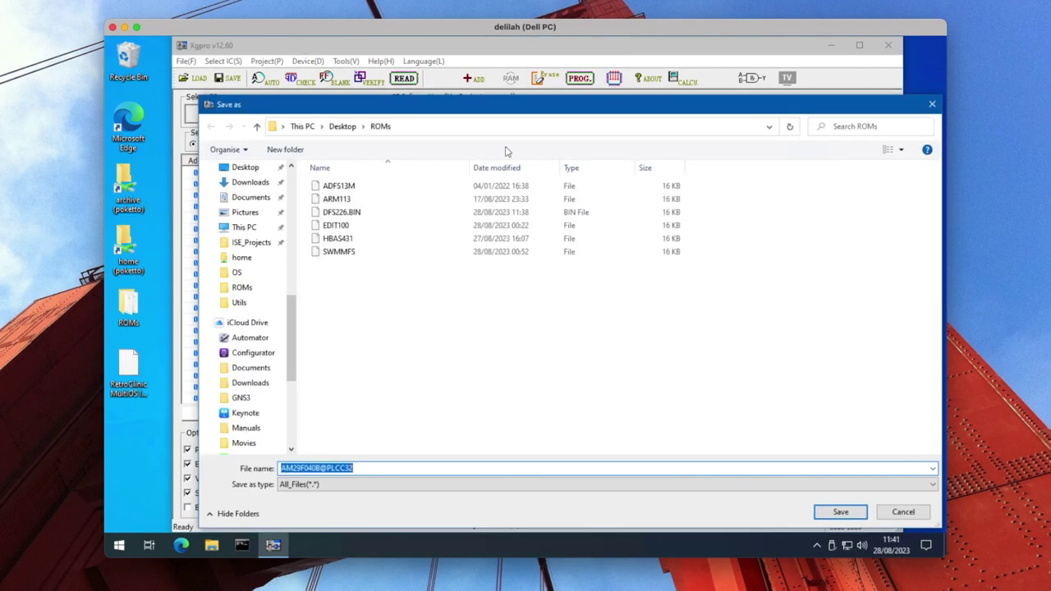
{"action": "left_click", "coordinate": [343, 126]}
{"action": "type", "text": "RetroClinic Custom MultiO"}
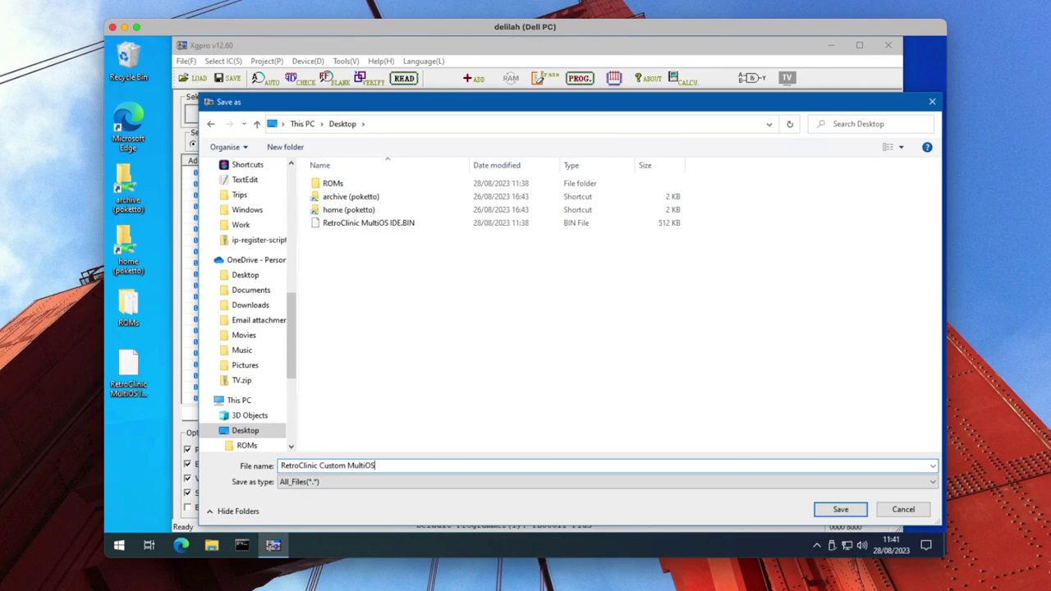
{"action": "type", "text": "S"}
{"action": "key", "text": "Return"}
{"action": "left_click", "coordinate": [644, 380]}
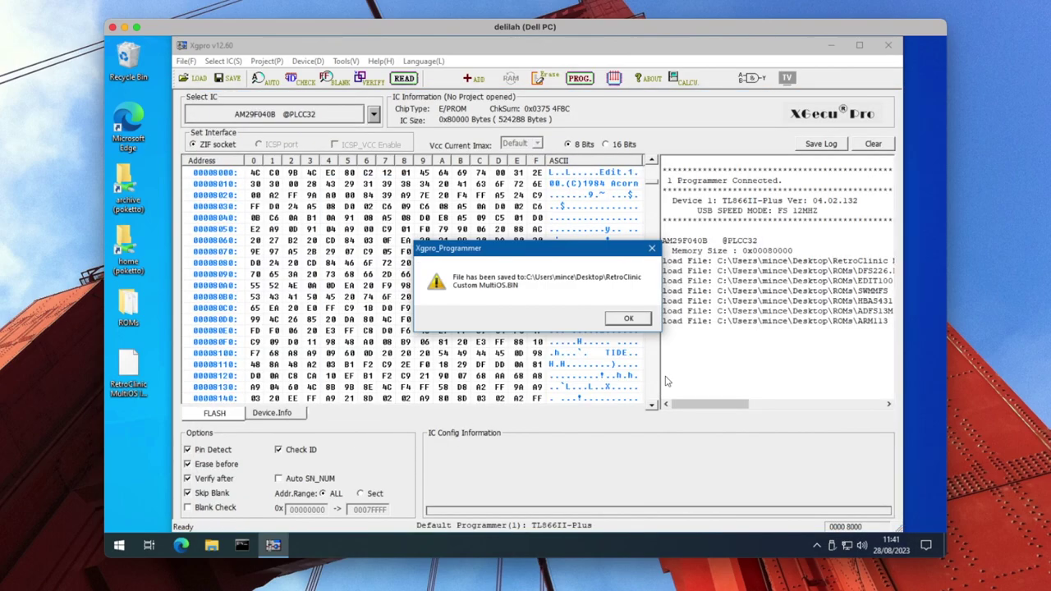
{"action": "left_click", "coordinate": [628, 318]}
Step: Program the AM29F040B flash chip with the rebuilt image and close the programming dialog
{"action": "left_click", "coordinate": [580, 78]}
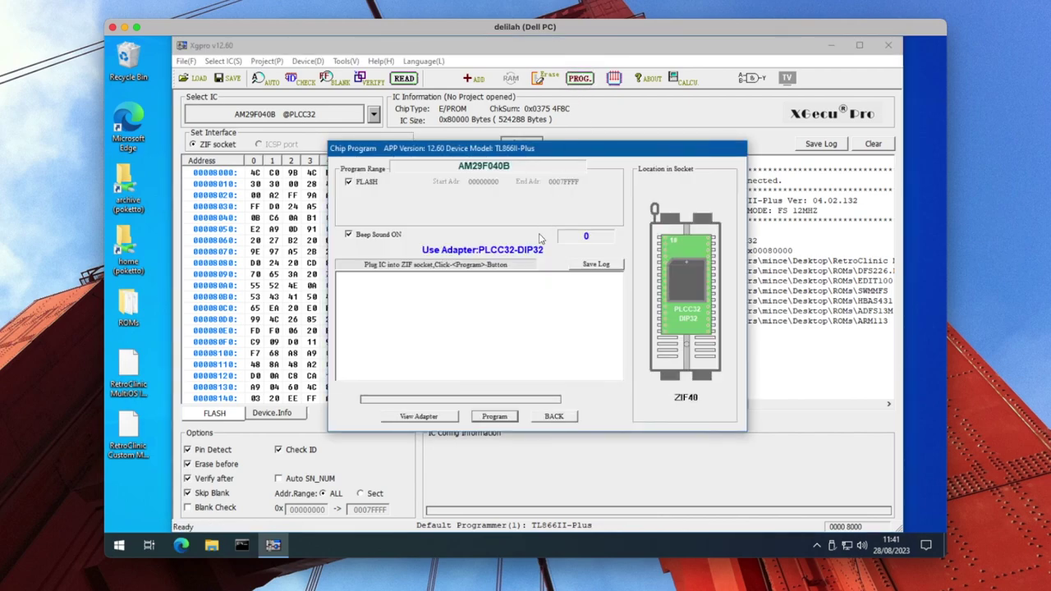
{"action": "left_click", "coordinate": [497, 416]}
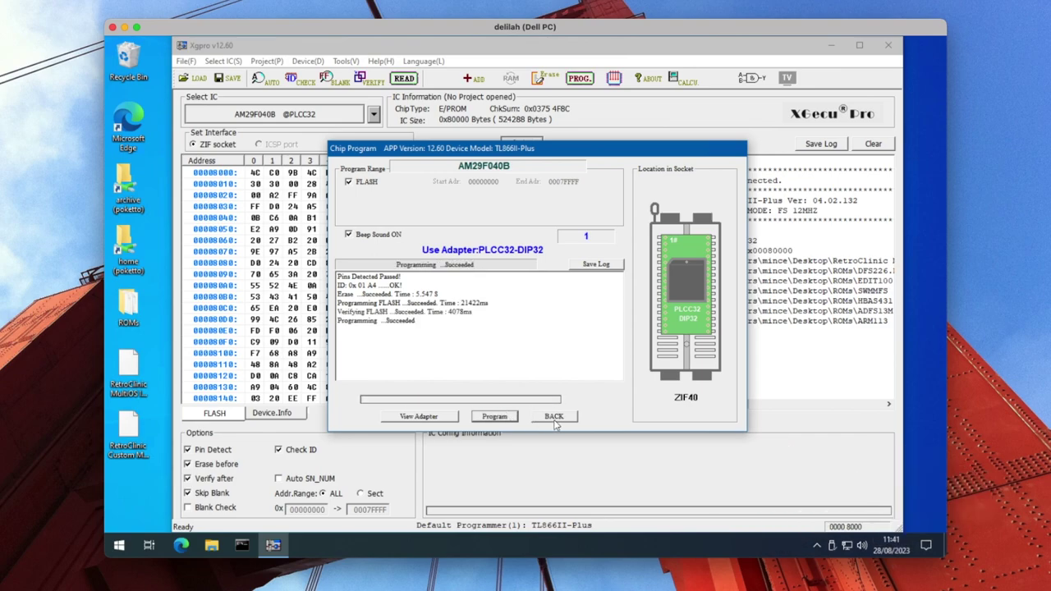
{"action": "left_click", "coordinate": [555, 418]}
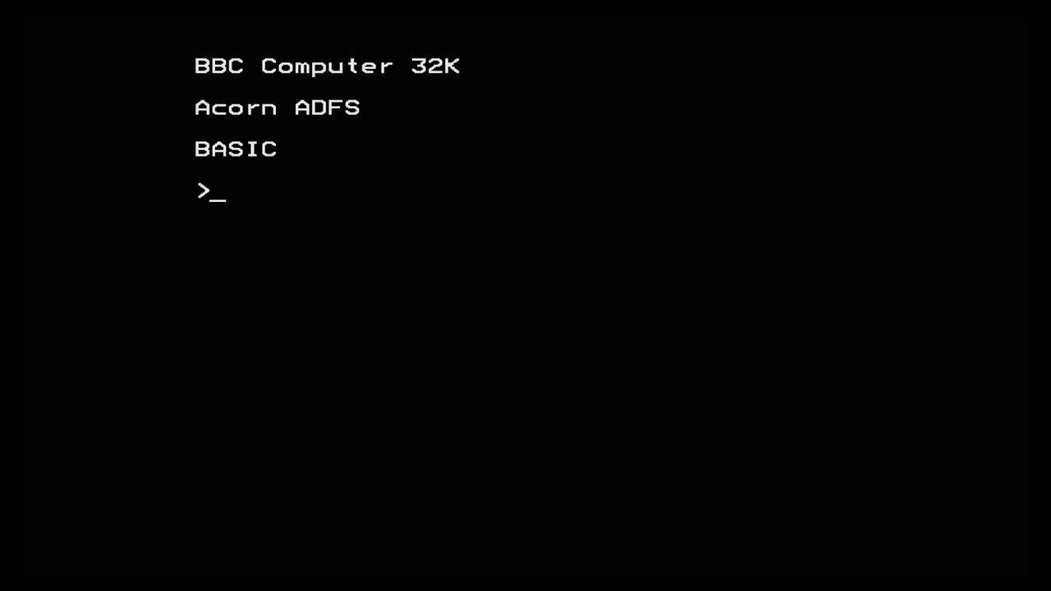
Step: On the BBC Computer, check the installed ROMs with *HELP and *ROMS
{"action": "type", "text": "*HELP"}
{"action": "key", "text": "Return"}
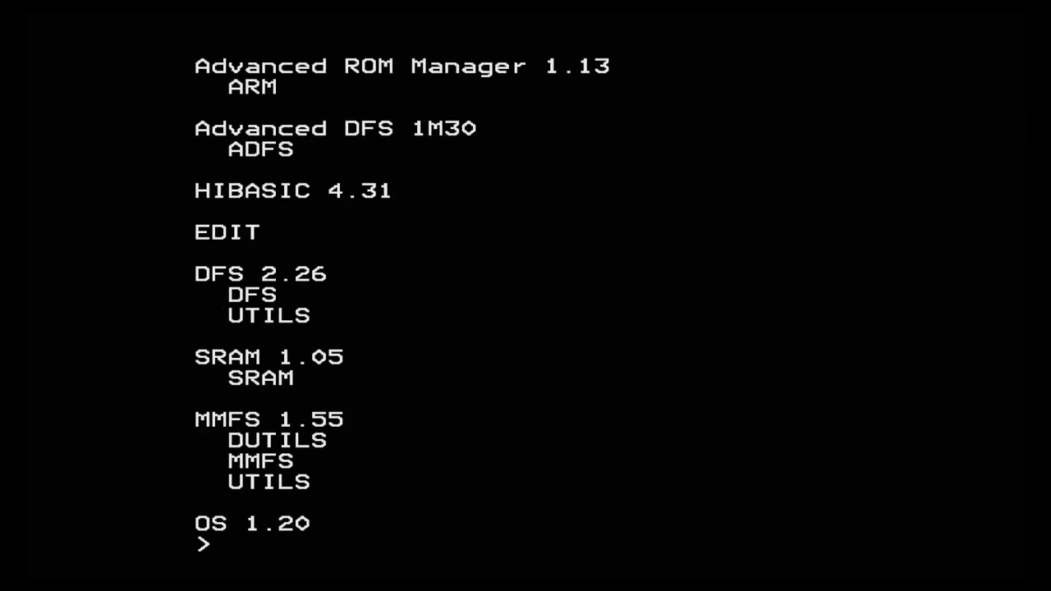
{"action": "type", "text": "*ROMS"}
{"action": "key", "text": "Return"}
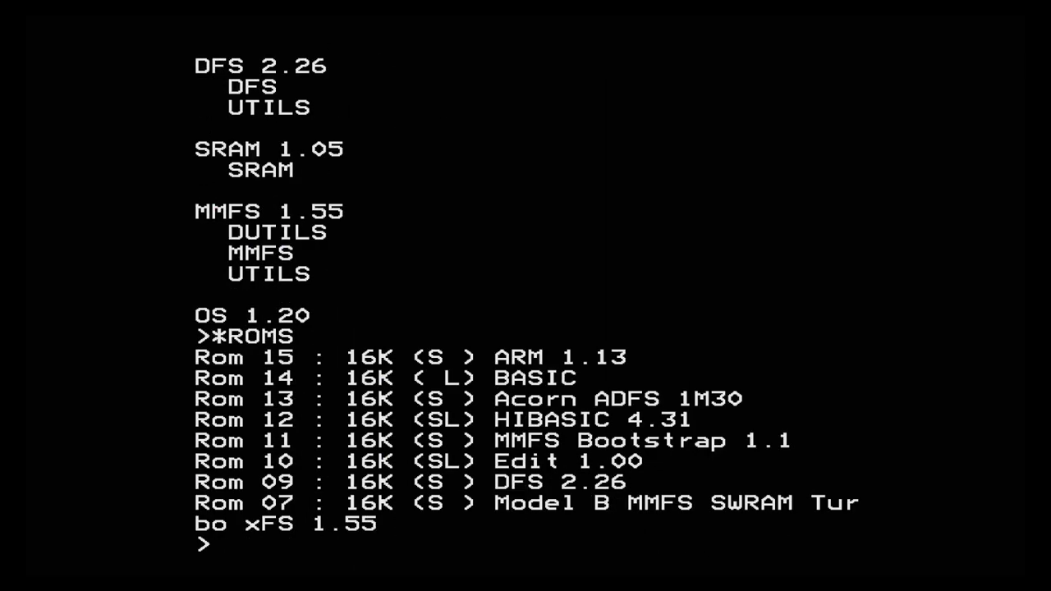
Step: Catalogue the current ADFS drive with *., switch to the MMFS filing system with *MMFS and catalogue its disc
{"action": "type", "text": "*."}
{"action": "key", "text": "Return"}
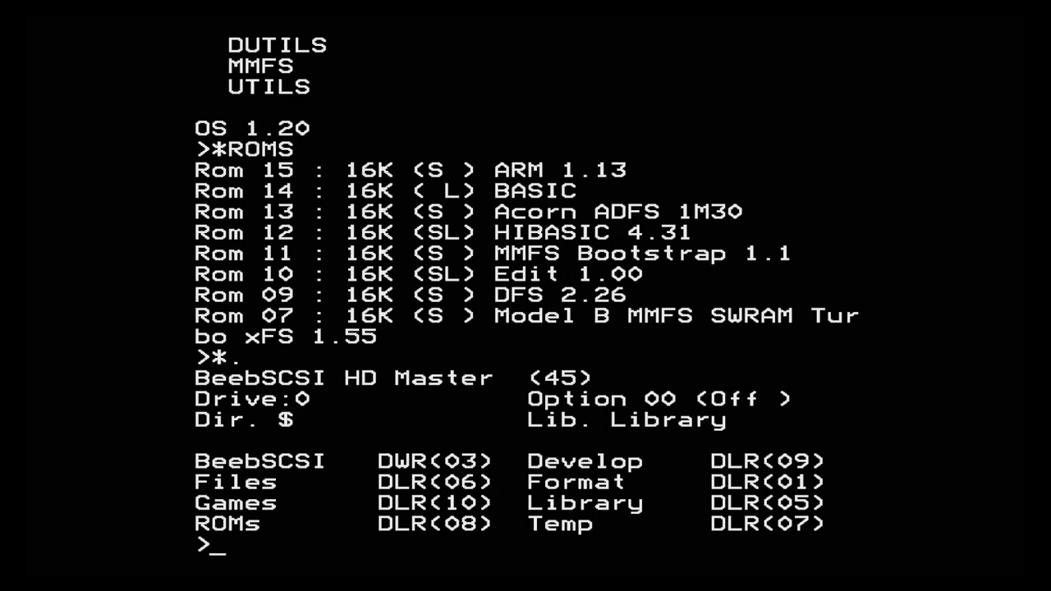
{"action": "type", "text": "*MMFS"}
{"action": "key", "text": "Return"}
{"action": "type", "text": "*."}
{"action": "key", "text": "Return"}
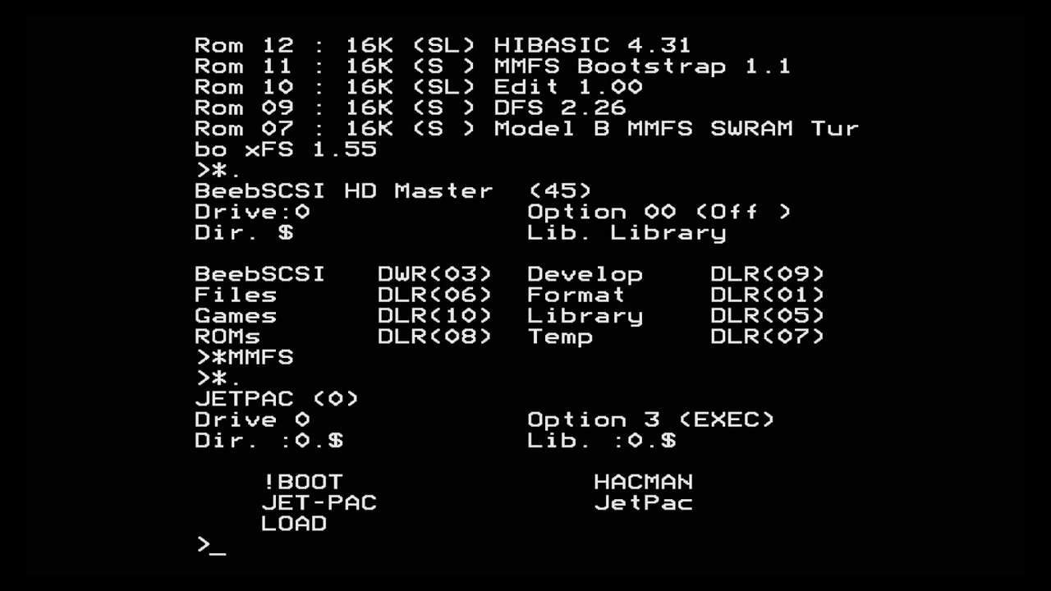
Step: Start the Edit ROM with *EDIT and set its screen mode to D, the descriptive mode
{"action": "type", "text": "*EDIT"}
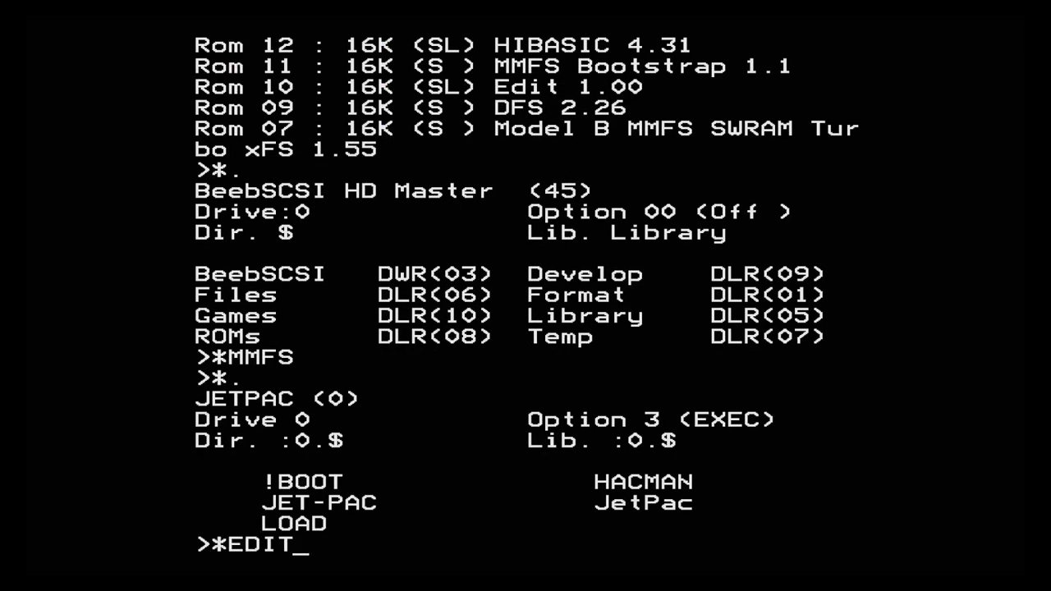
{"action": "key", "text": "Return"}
{"action": "key", "text": "shift+F5"}
{"action": "type", "text": "D"}
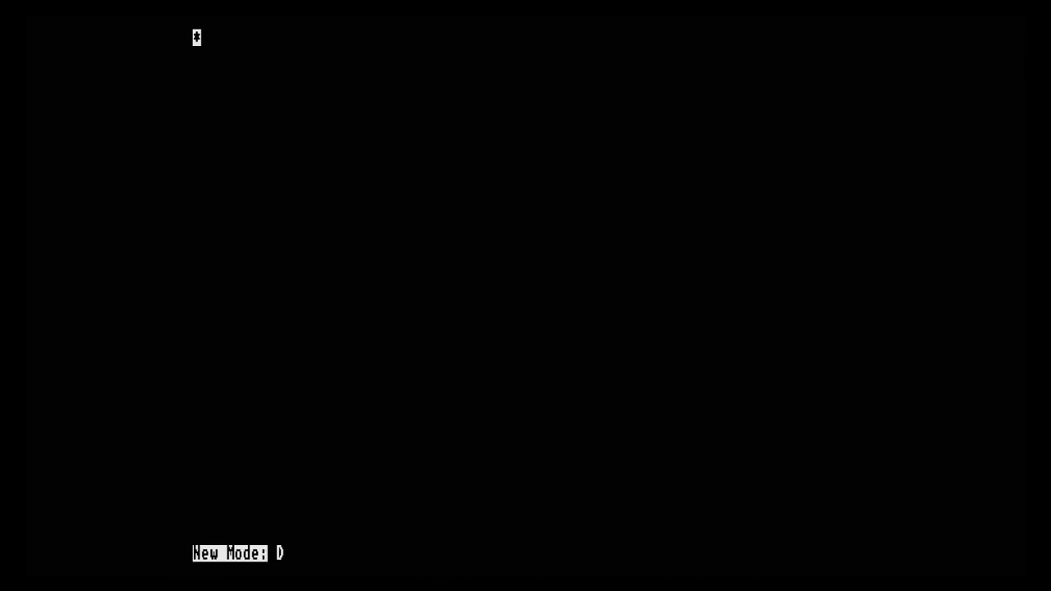
{"action": "key", "text": "Return"}
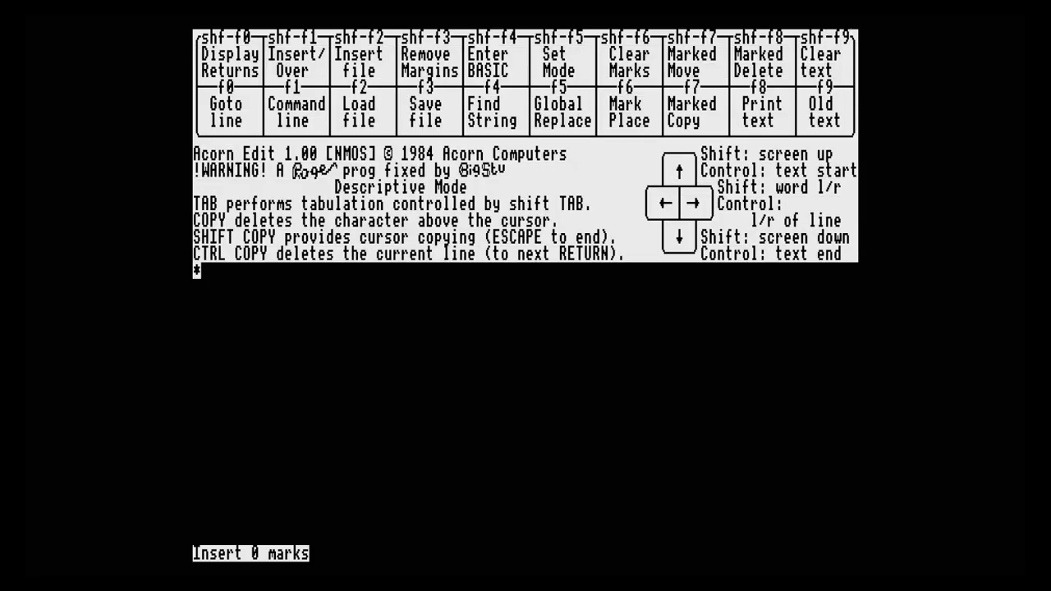